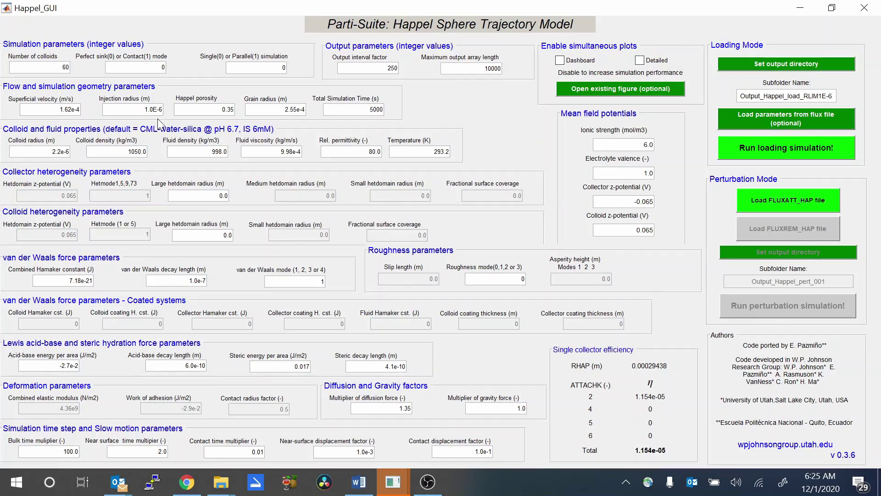
- Examine the Rlim plane plot in Figure 1 and the 3D Happel geometry in Figure 2
{"action": "mouse_move", "coordinate": [392, 489]}
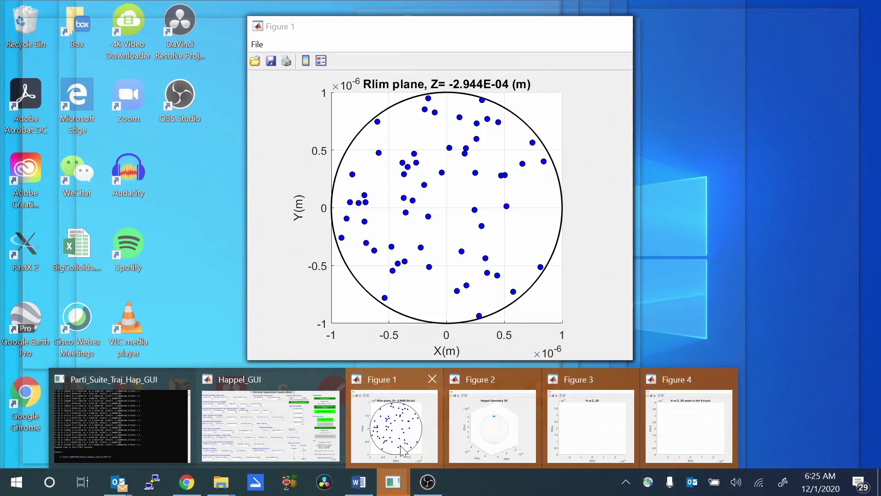
{"action": "left_click", "coordinate": [403, 450]}
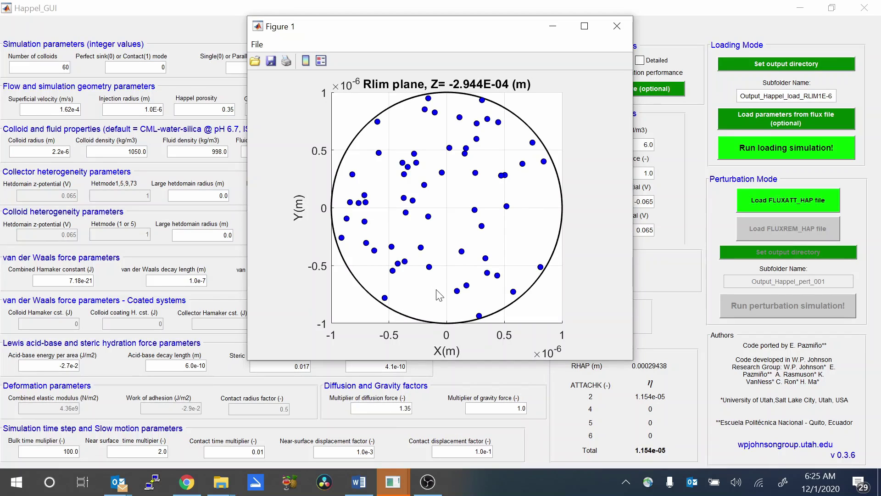
{"action": "mouse_move", "coordinate": [500, 110]}
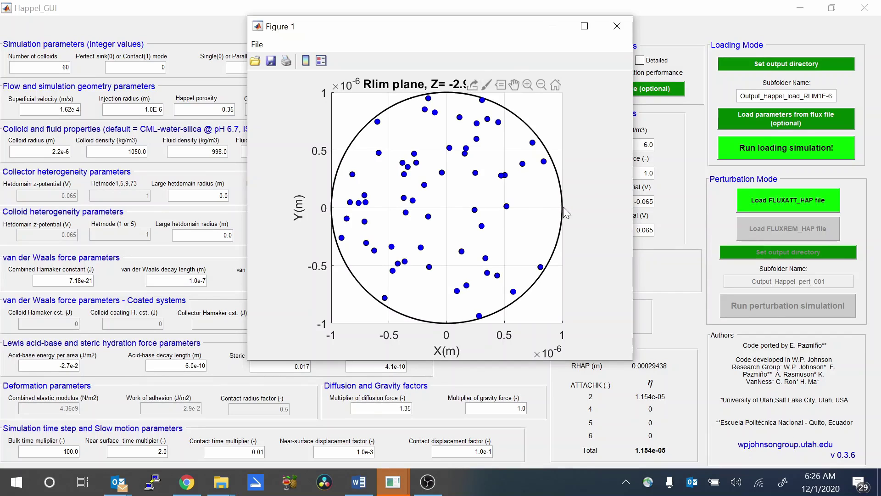
{"action": "mouse_move", "coordinate": [401, 490]}
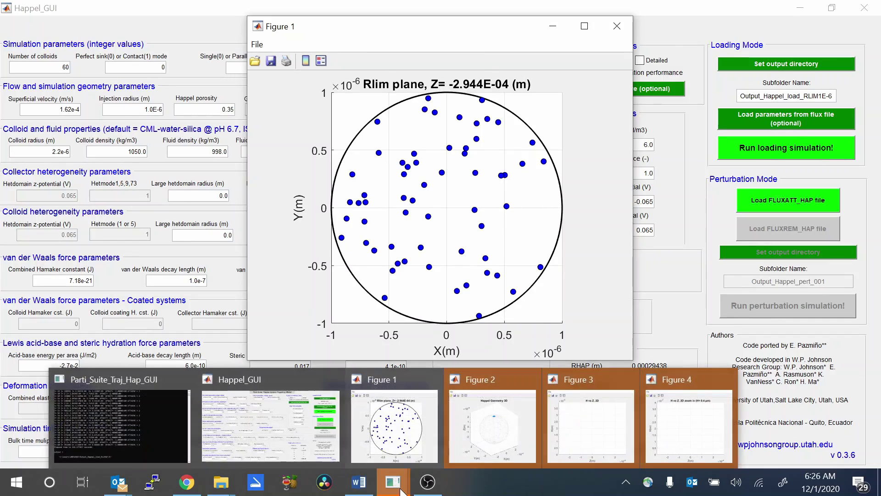
{"action": "left_click", "coordinate": [665, 398]}
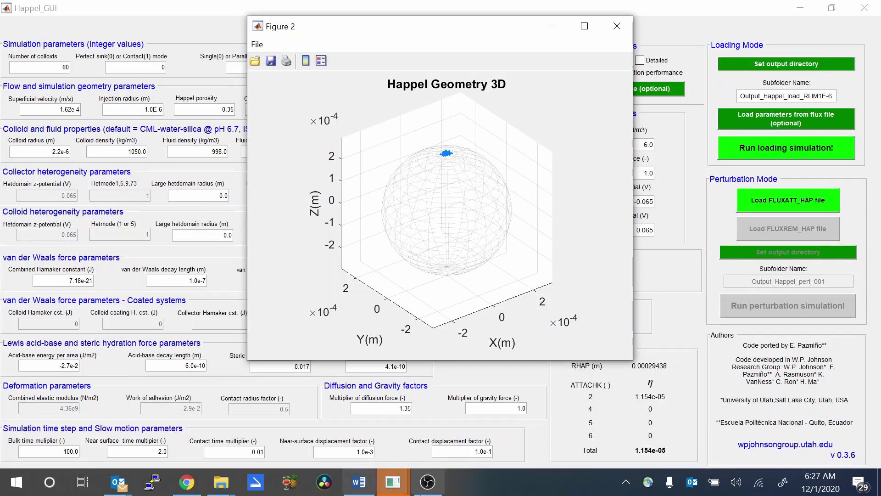
- Run a loading simulation from Happel_GUI with a 3e-06 m injection radius and output subfolder Output_Happel_load_RLIM3E-6
{"action": "left_click", "coordinate": [403, 489]}
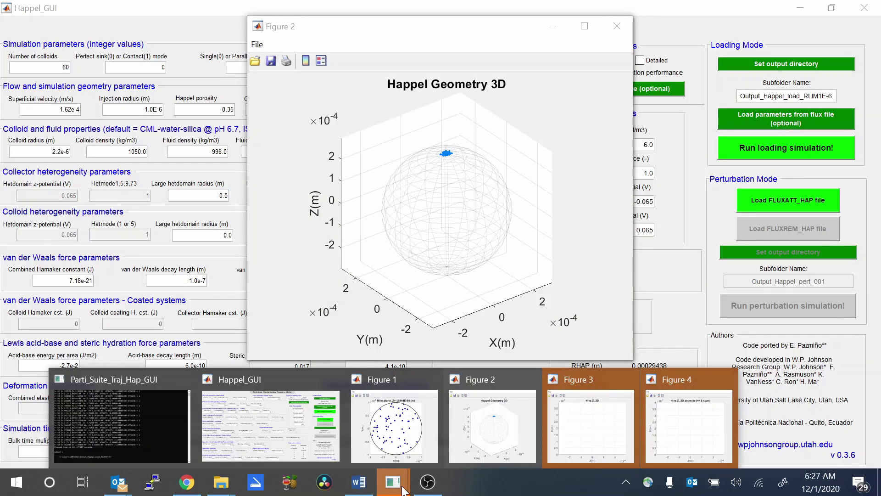
{"action": "left_click", "coordinate": [299, 444]}
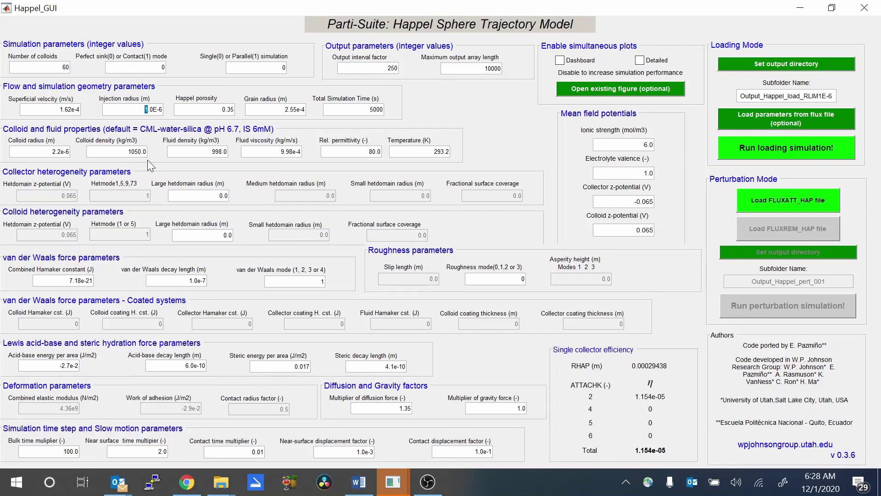
{"action": "type", "text": "3"}
{"action": "type", "text": "3"}
{"action": "left_click", "coordinate": [808, 145]}
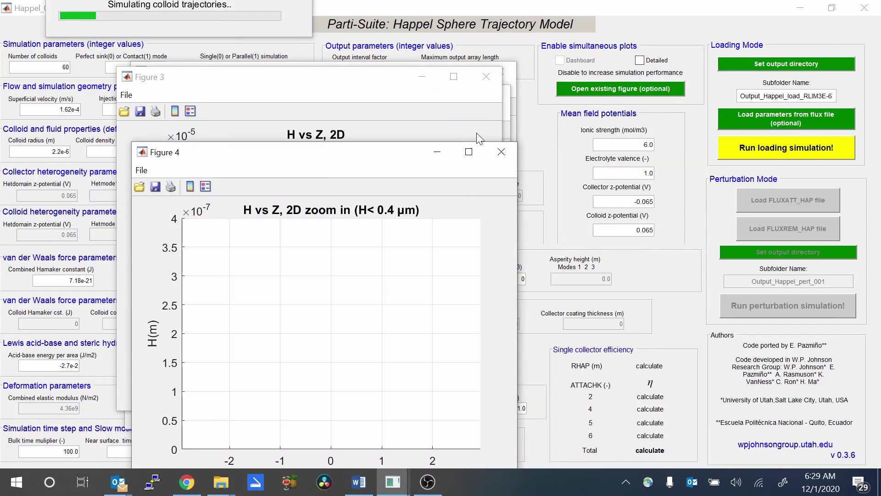
- Inspect the colloid positions in the Rlim plane plot of Figure 1 for the 3e-06 m run
{"action": "mouse_move", "coordinate": [386, 493]}
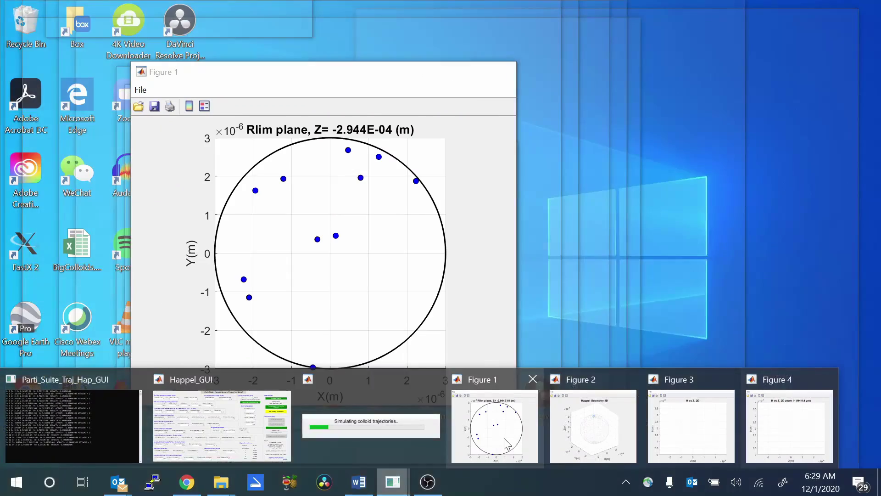
{"action": "left_click", "coordinate": [503, 438]}
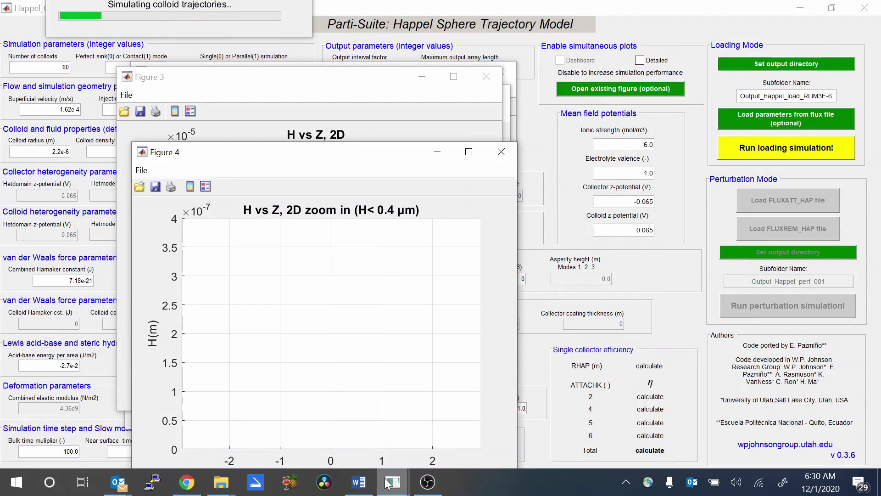
{"action": "mouse_move", "coordinate": [393, 482]}
{"action": "left_click", "coordinate": [474, 453]}
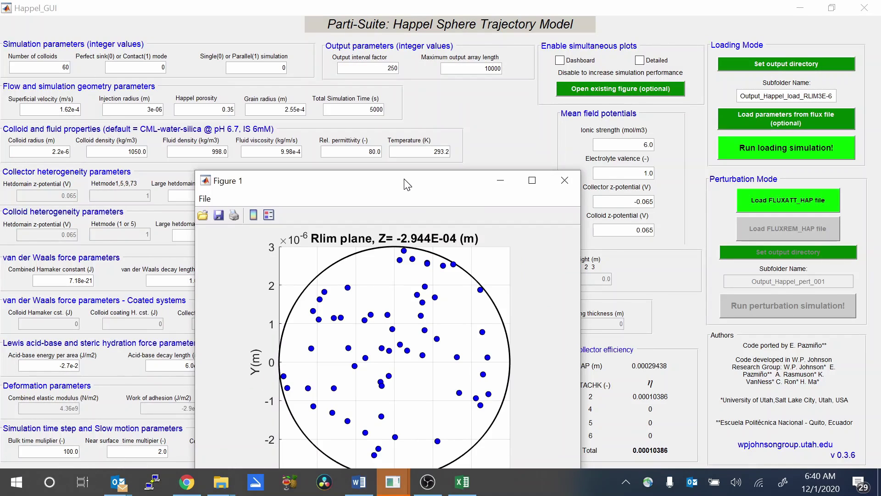
- Set the injection radius to 9e-06 m and the loading output subfolder to Output_Happel_load_RLIM9E-6
{"action": "left_click", "coordinate": [148, 109]}
{"action": "left_click_drag", "start_coordinate": [148, 109], "coordinate": [150, 109]}
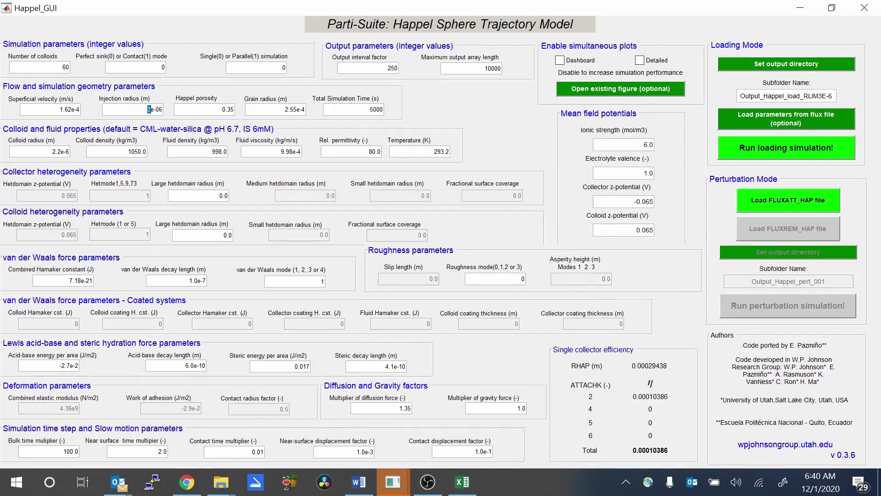
{"action": "type", "text": "9"}
{"action": "type", "text": "9"}
- Check the existing Output_Happel_load folders in File Explorer, and run the loading simulation in Happel_GUI
{"action": "left_click", "coordinate": [213, 488]}
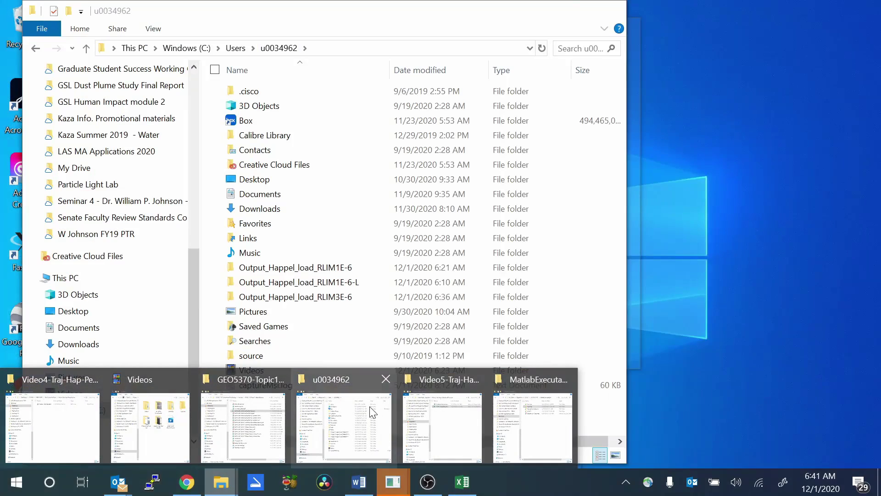
{"action": "left_click", "coordinate": [370, 406]}
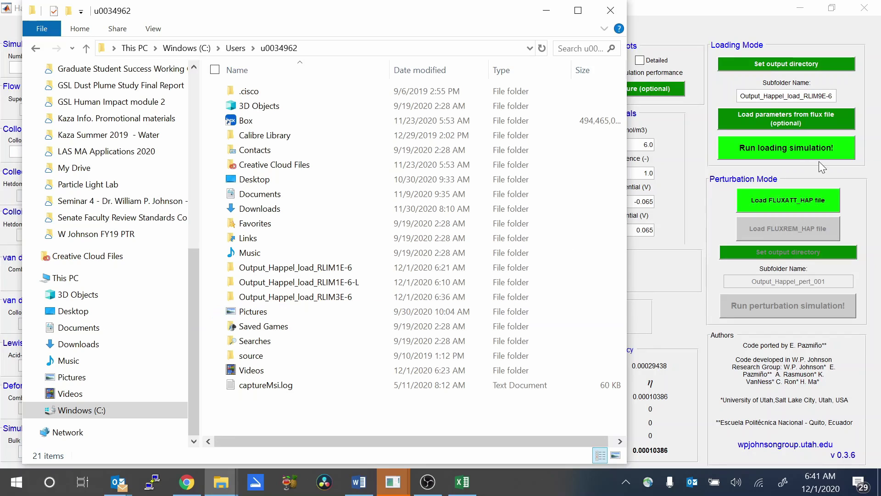
{"action": "left_click", "coordinate": [875, 192]}
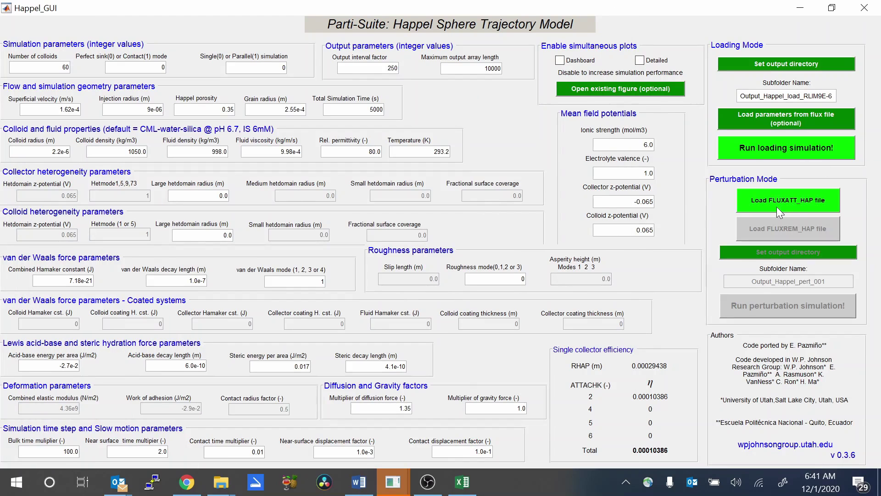
{"action": "left_click", "coordinate": [781, 148]}
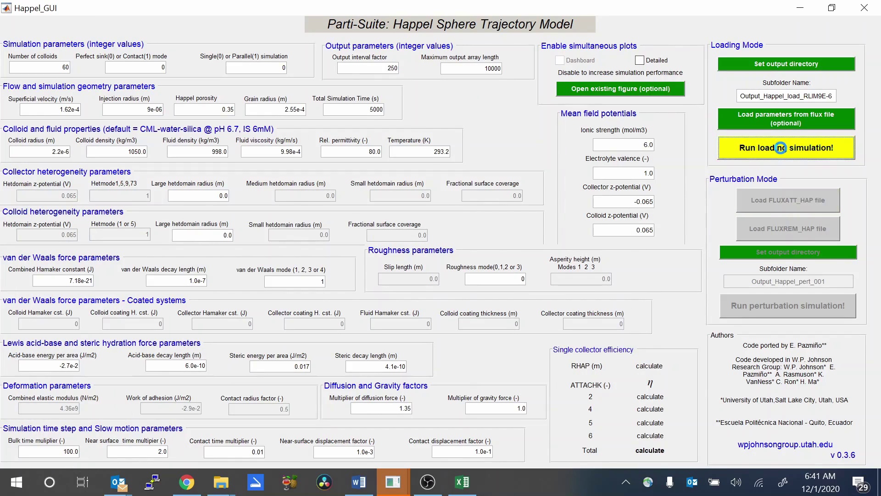
- Switch to RLIM-Calculation.xlsx in Excel and enter 60 attached colloids in B10 for the 3 µm RLIM row
{"action": "left_click", "coordinate": [458, 487]}
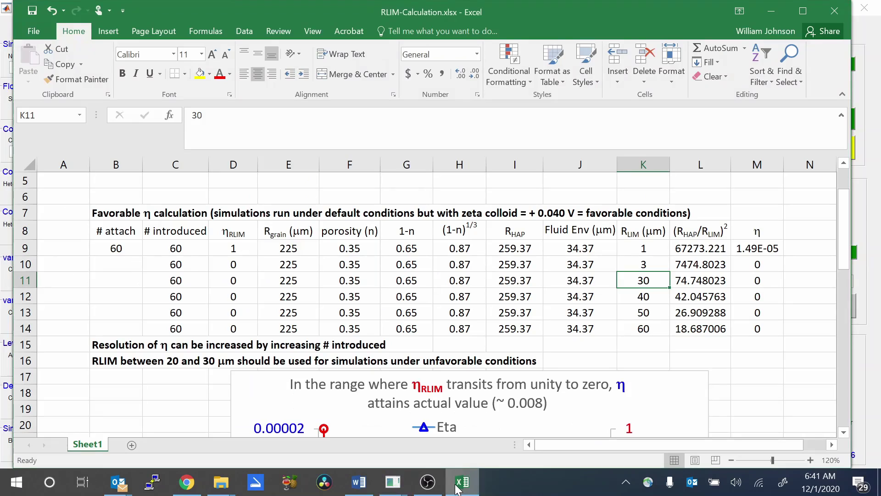
{"action": "left_click", "coordinate": [116, 264]}
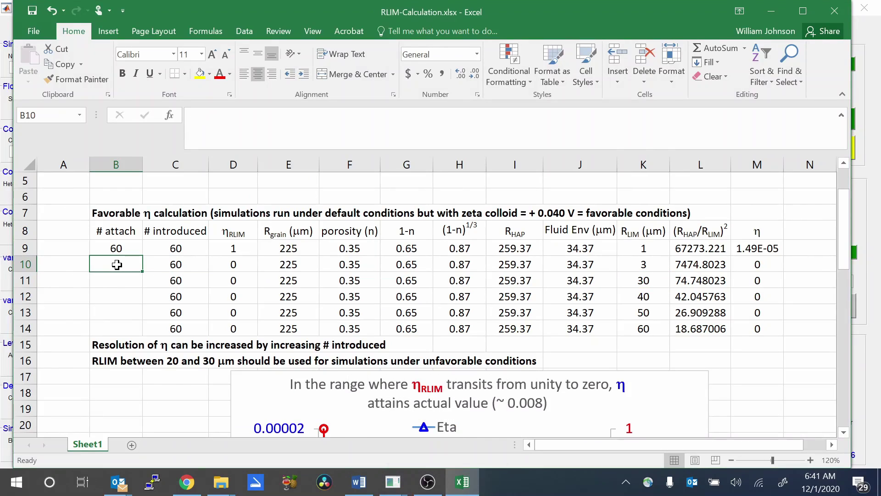
{"action": "type", "text": "60"}
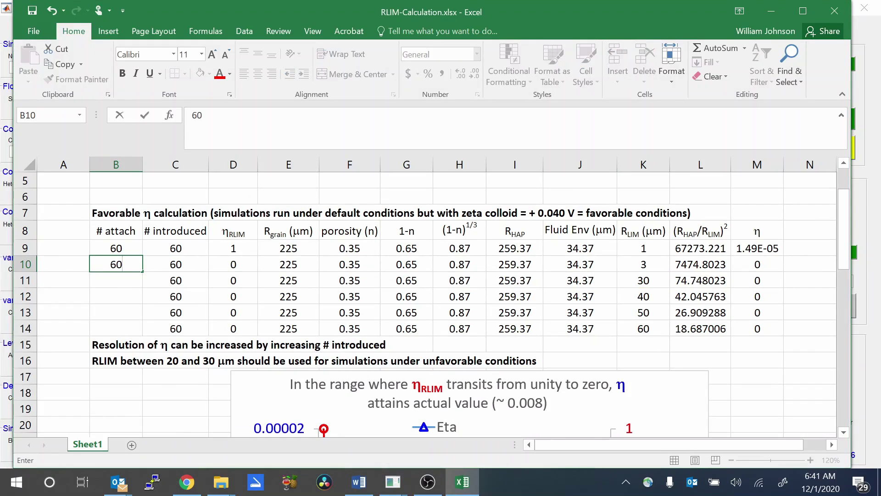
{"action": "left_click", "coordinate": [212, 276]}
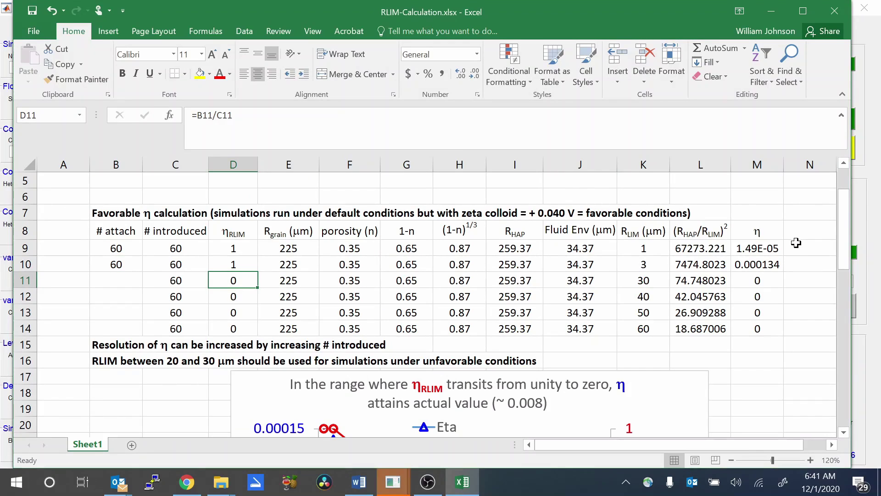
- Format the η values in M9:M14 as Scientific numbers
{"action": "left_click_drag", "start_coordinate": [759, 253], "coordinate": [763, 326]}
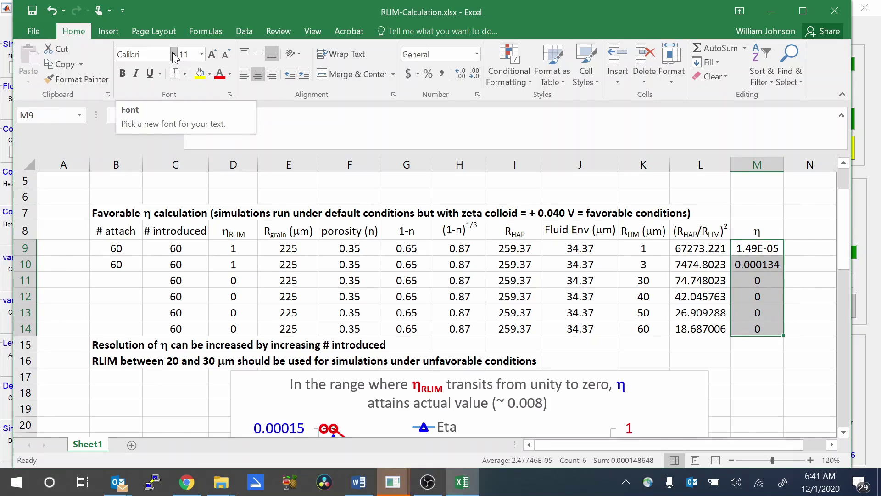
{"action": "left_click", "coordinate": [477, 54]}
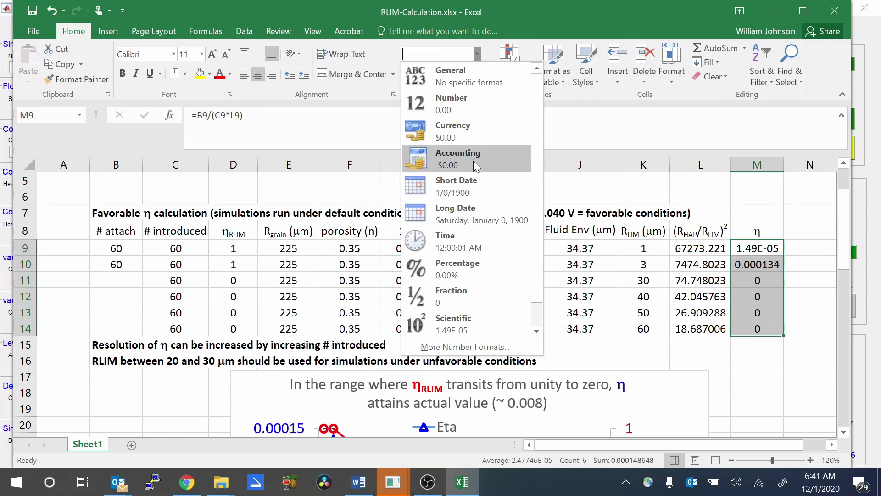
{"action": "left_click", "coordinate": [451, 323]}
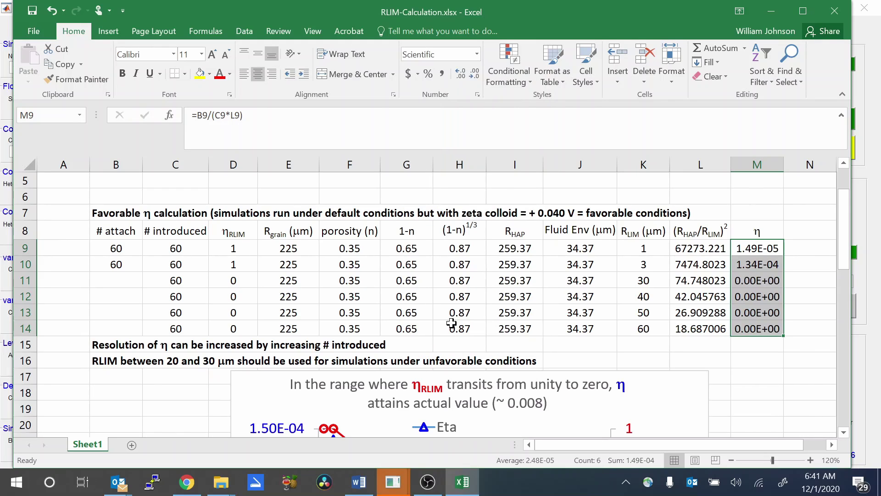
{"action": "left_click", "coordinate": [822, 271]}
{"action": "key", "text": "ctrl+Up"}
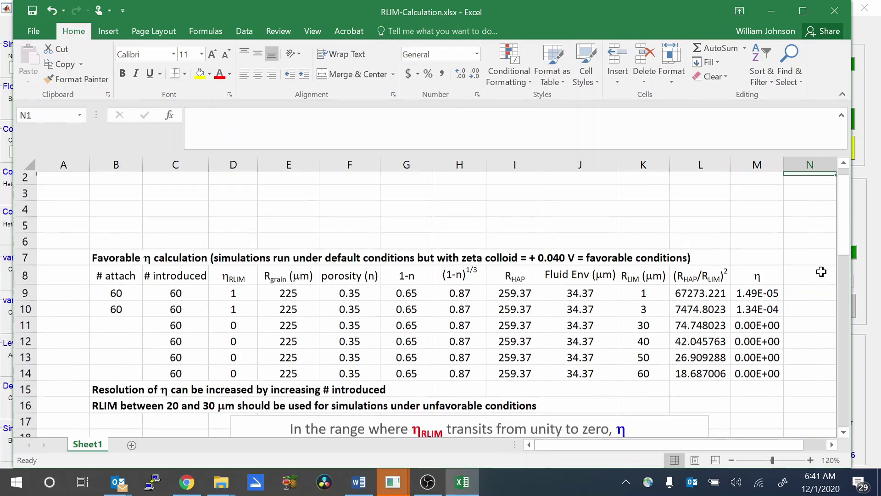
{"action": "left_click_drag", "start_coordinate": [846, 242], "coordinate": [845, 265]}
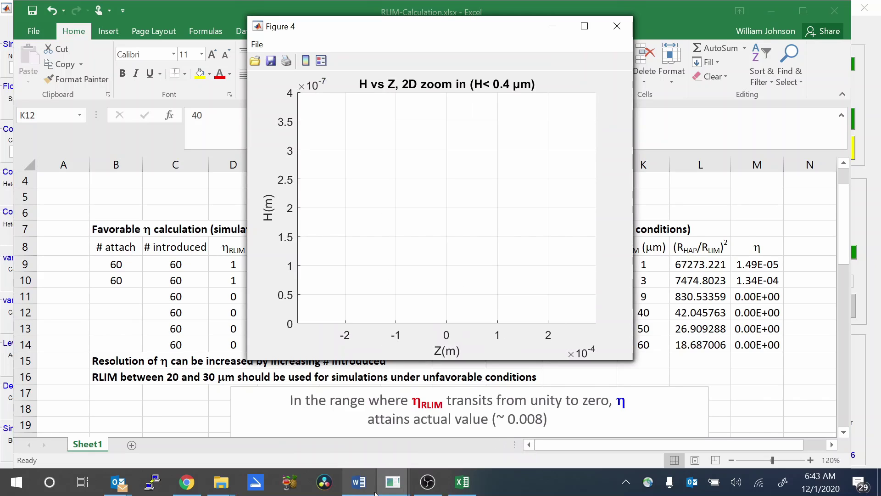
- View the 3D Happel geometry in Figure 2 during the simulation and acknowledge the completed run
{"action": "mouse_move", "coordinate": [388, 493]}
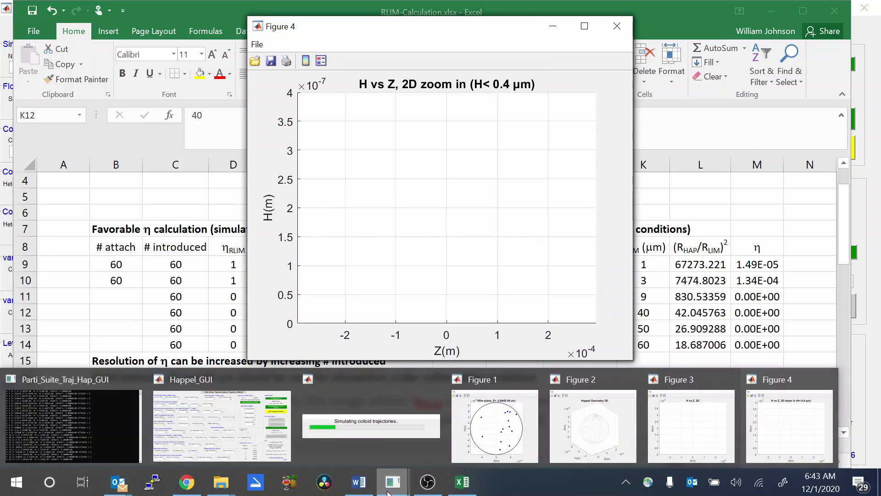
{"action": "left_click", "coordinate": [570, 439]}
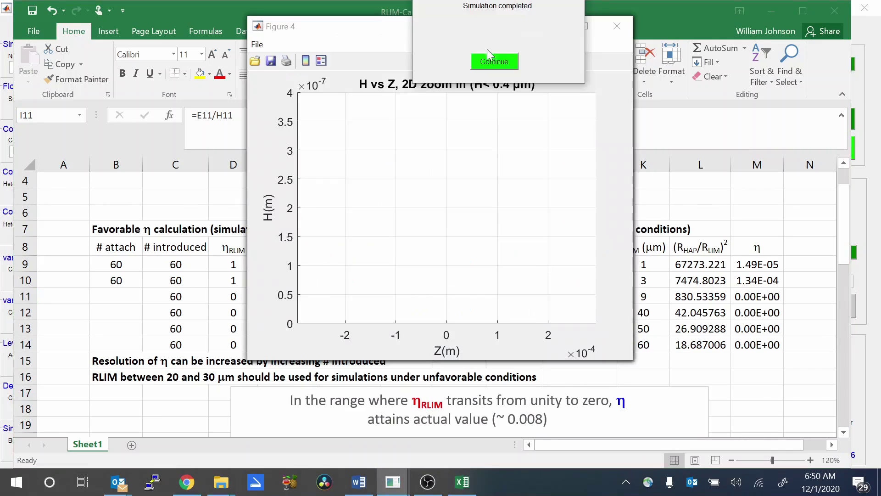
{"action": "left_click", "coordinate": [490, 59]}
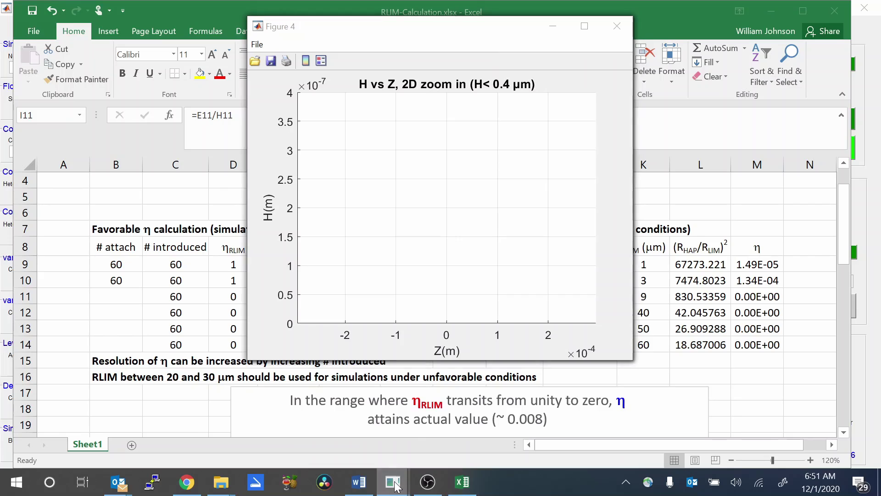
- Examine the Rlim plane plot in Figure 1 and the Happel geometry in Figure 2 for the 9e-06 m run
{"action": "mouse_move", "coordinate": [410, 487]}
{"action": "left_click", "coordinate": [412, 453]}
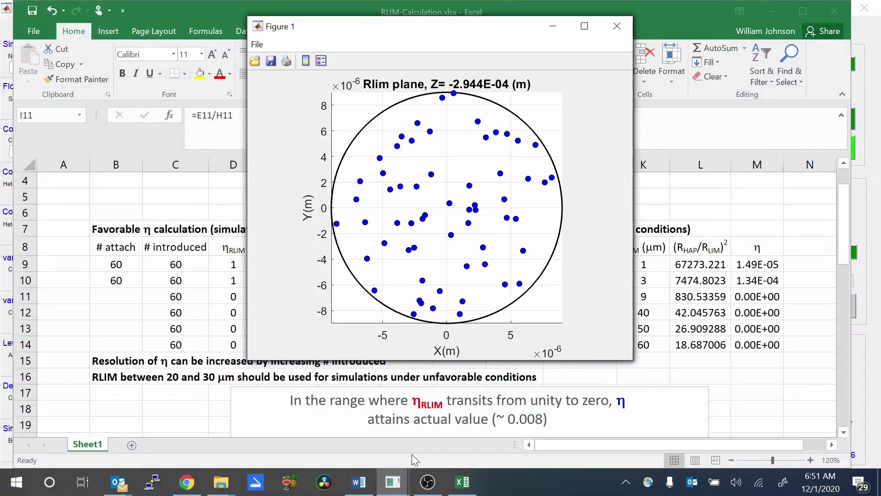
{"action": "mouse_move", "coordinate": [394, 483]}
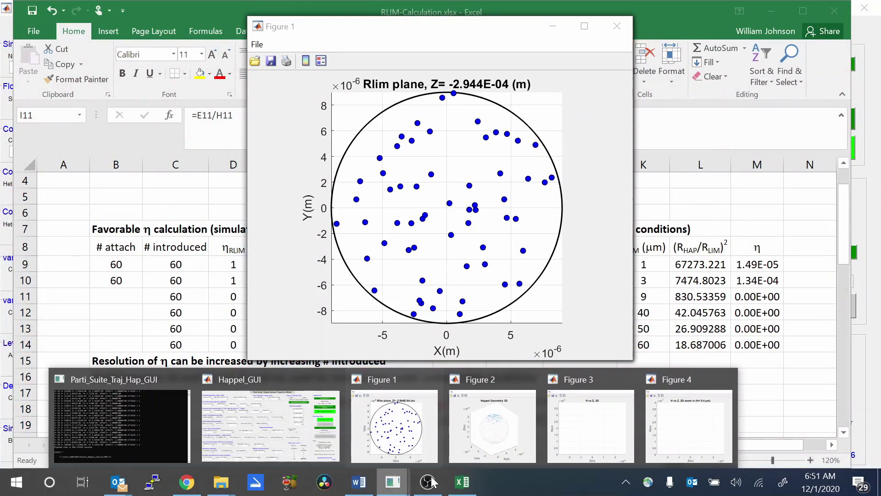
{"action": "left_click", "coordinate": [480, 445]}
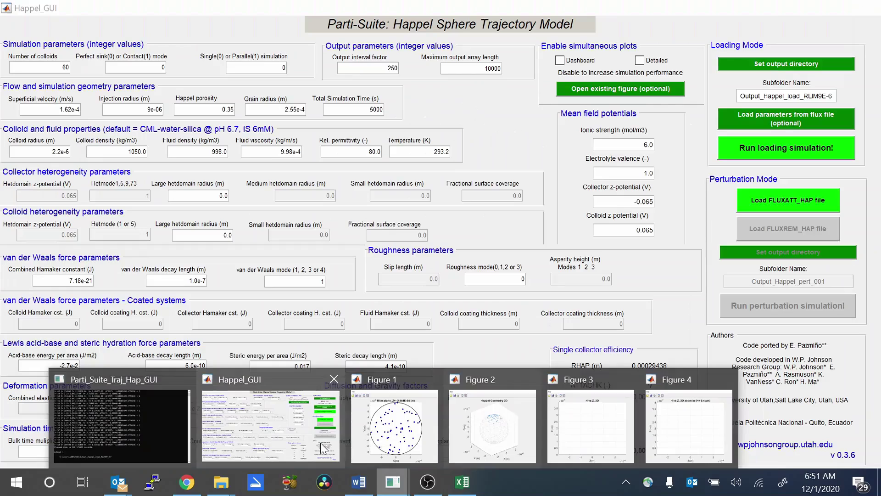
- Run a loading simulation from Happel_GUI with a 2.7e-05 m injection radius and output subfolder Output_Happel_load_RLIM27E-6
{"action": "left_click", "coordinate": [220, 443]}
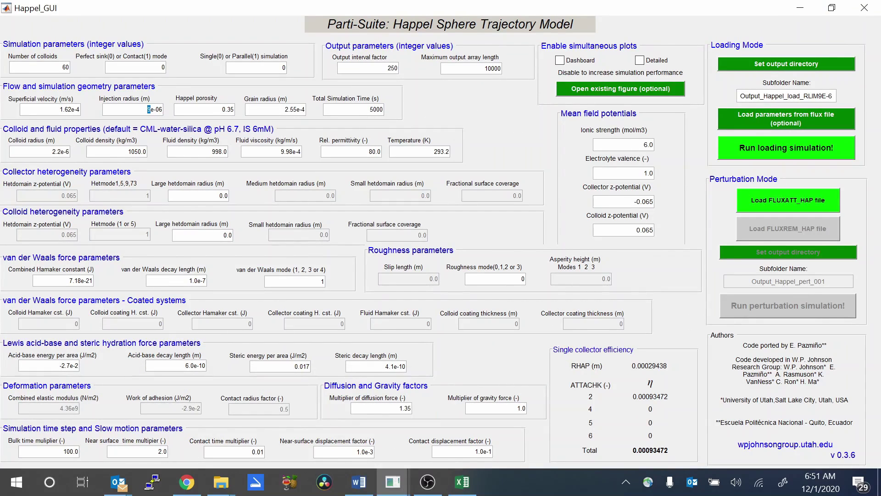
{"action": "type", "text": "27"}
{"action": "type", "text": ".0"}
{"action": "type", "text": "7"}
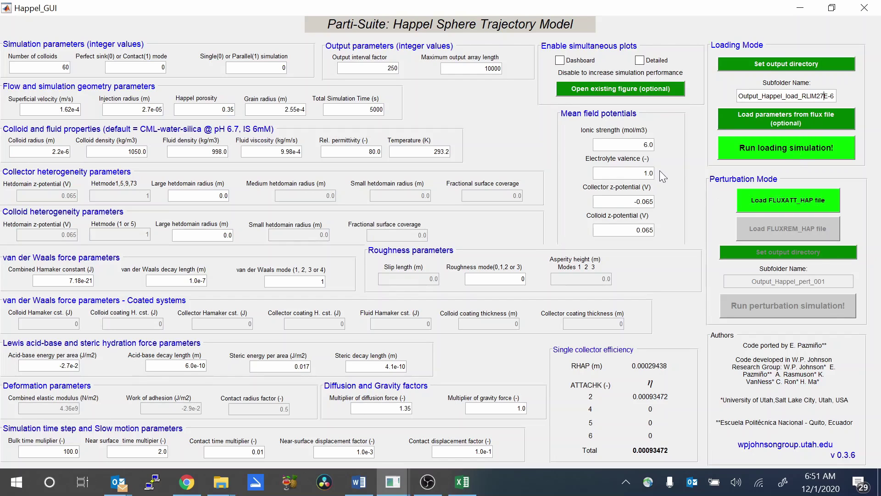
{"action": "left_click", "coordinate": [762, 145]}
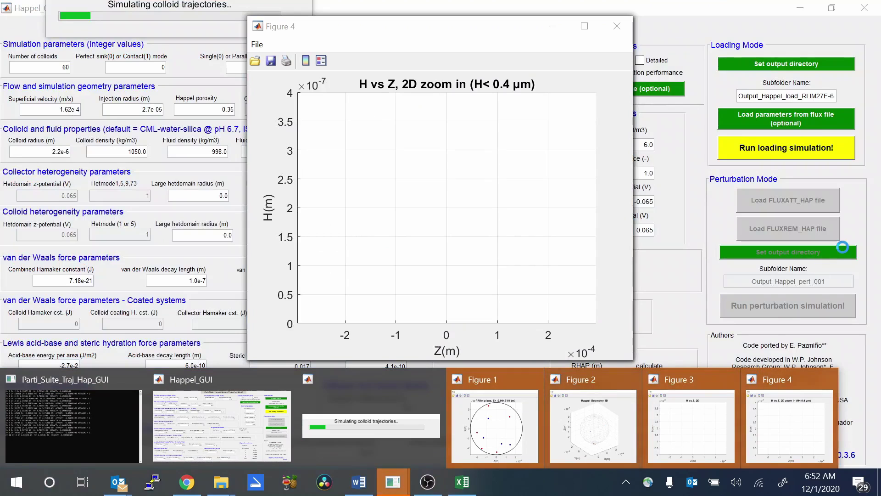
{"action": "left_click", "coordinate": [427, 482]}
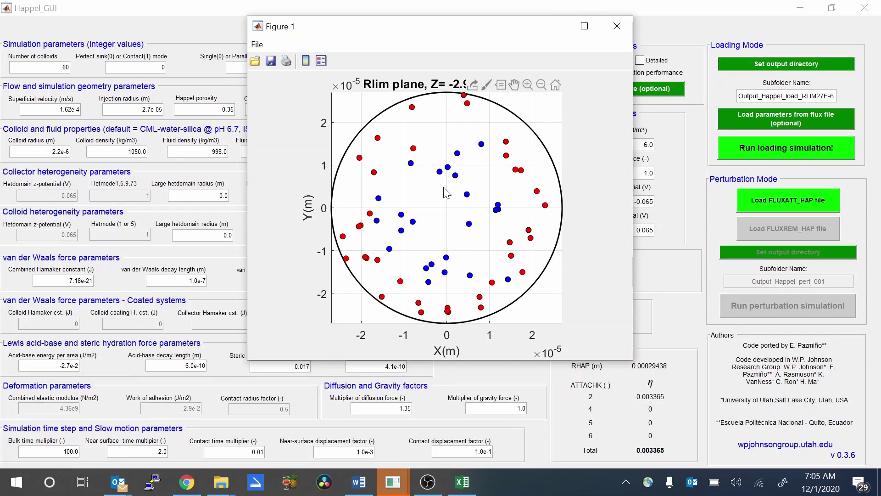
- Examine the 3D Happel geometry in Figure 2 for the 2.7e-05 m injection radius run
{"action": "mouse_move", "coordinate": [393, 480]}
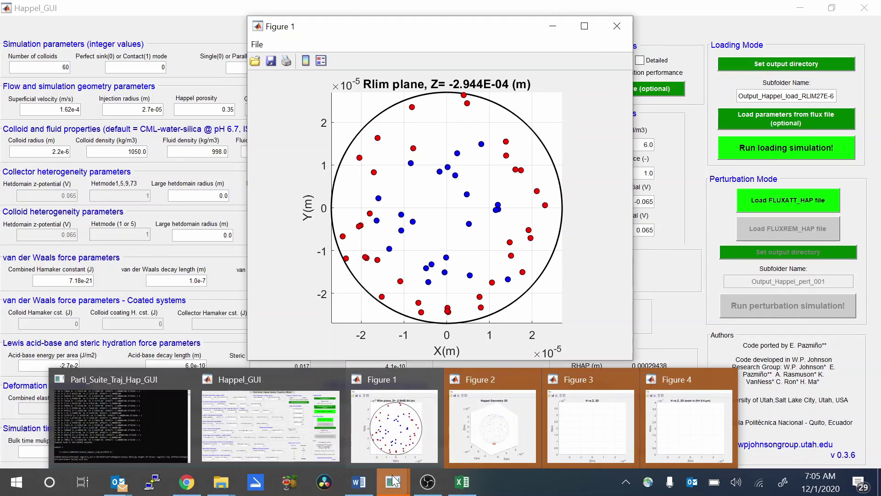
{"action": "left_click", "coordinate": [480, 440]}
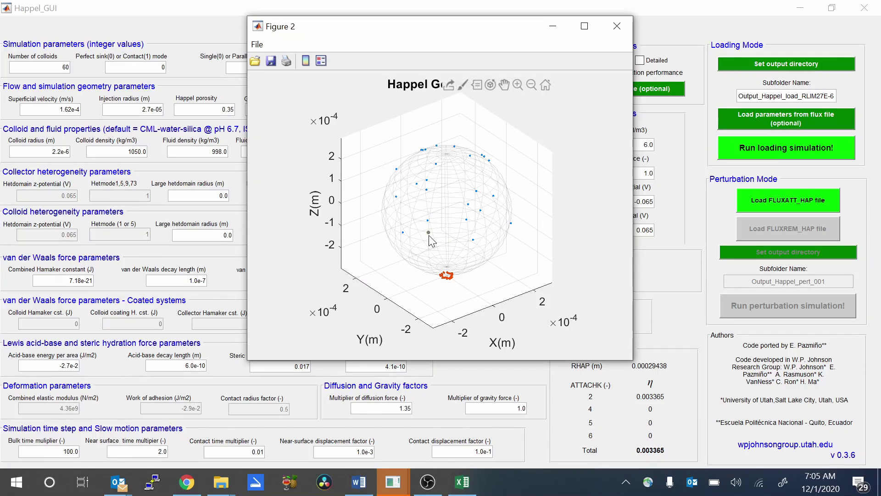
{"action": "mouse_move", "coordinate": [429, 235]}
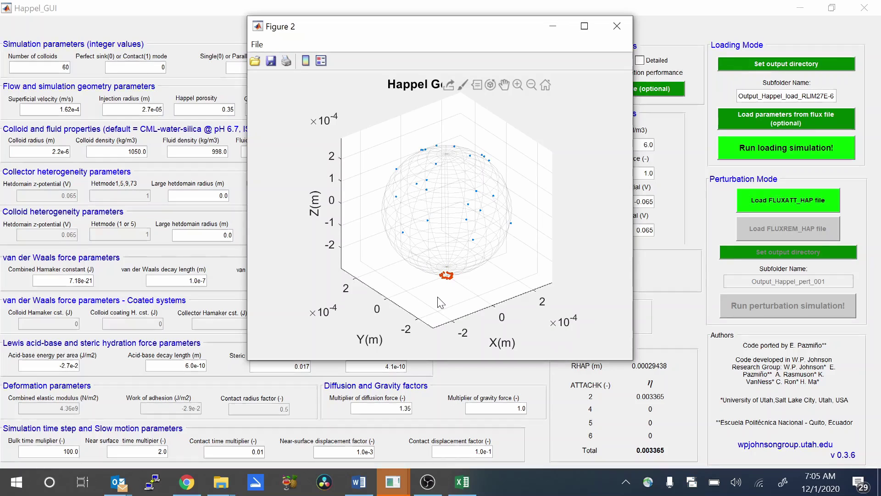
- Switch to the RLIM-Calculation workbook in Excel and record 24 attached colloids in B12
{"action": "left_click", "coordinate": [469, 480]}
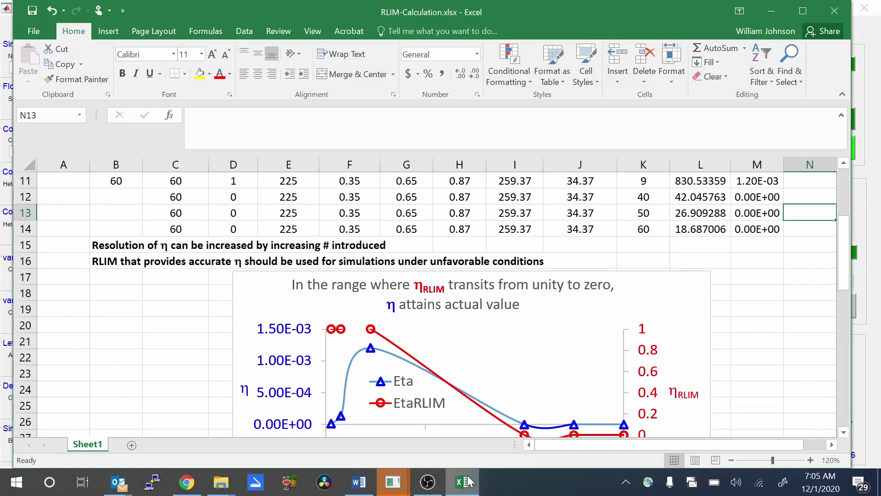
{"action": "left_click_drag", "start_coordinate": [843, 268], "coordinate": [844, 250]}
{"action": "left_click", "coordinate": [124, 262]}
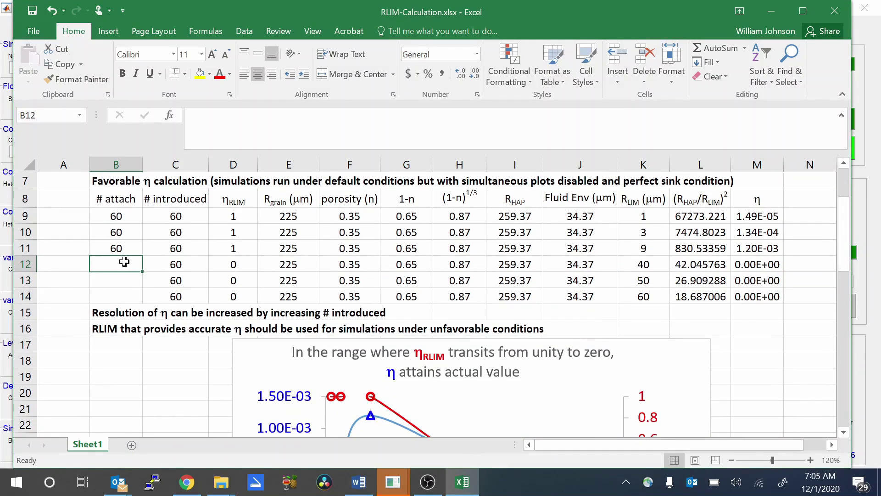
{"action": "type", "text": "24"}
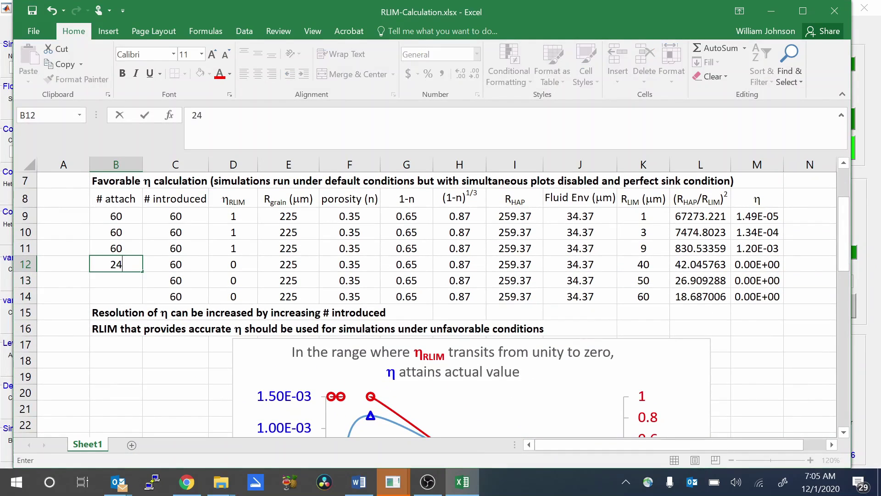
{"action": "left_click", "coordinate": [172, 268]}
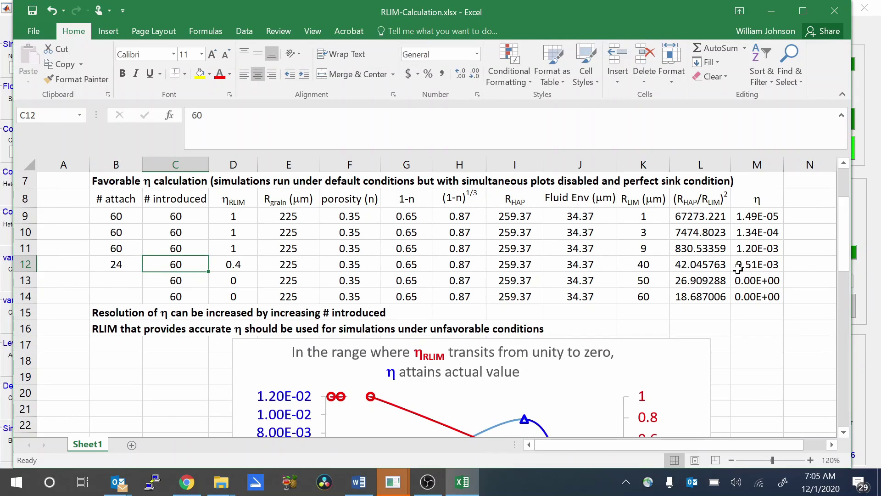
- Check the single collector efficiency η and the input parameters in Happel_GUI against the spreadsheet, then return to Excel
{"action": "left_click", "coordinate": [393, 486]}
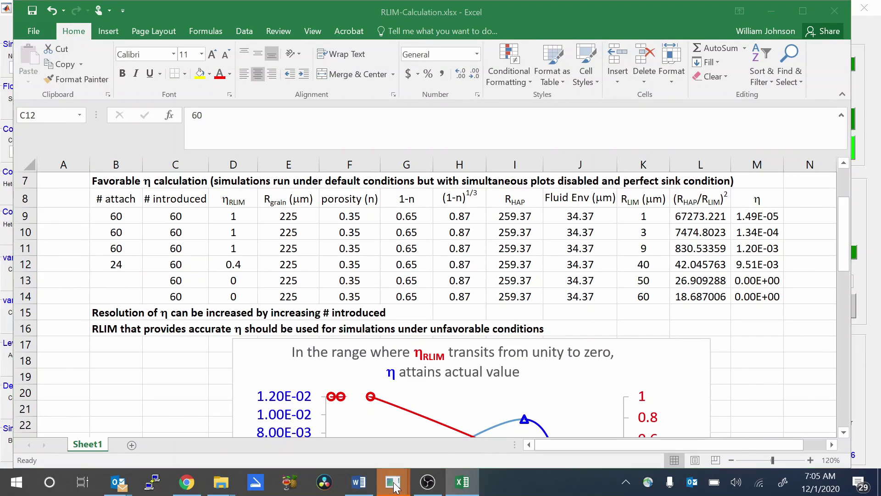
{"action": "left_click", "coordinate": [270, 426]}
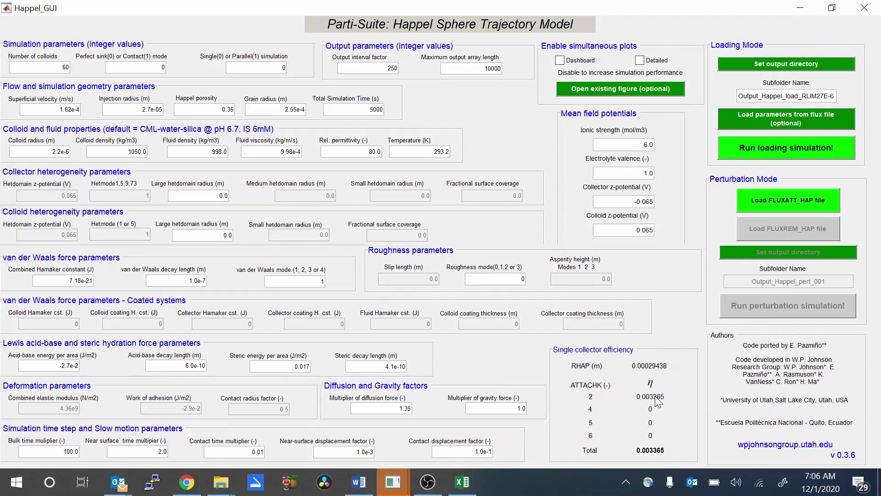
{"action": "left_click", "coordinate": [455, 489]}
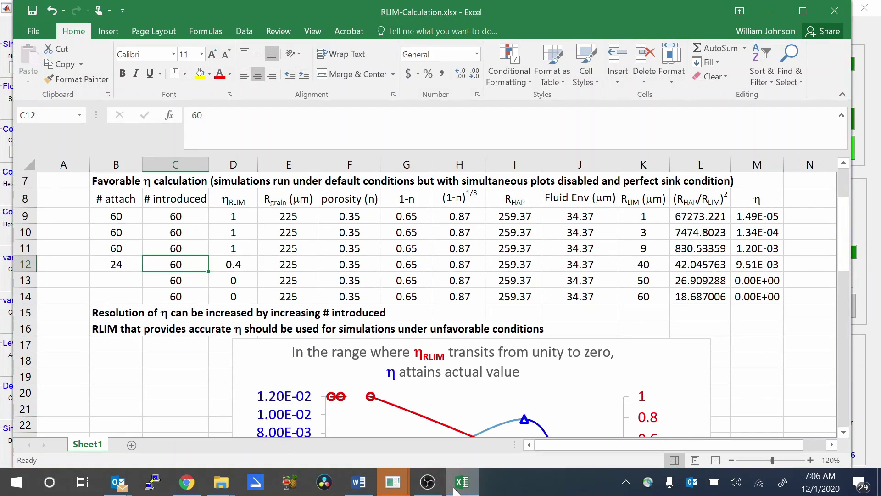
- Set the grain radius in E9 to 255 µm and fill it down through E14
{"action": "left_click", "coordinate": [299, 214]}
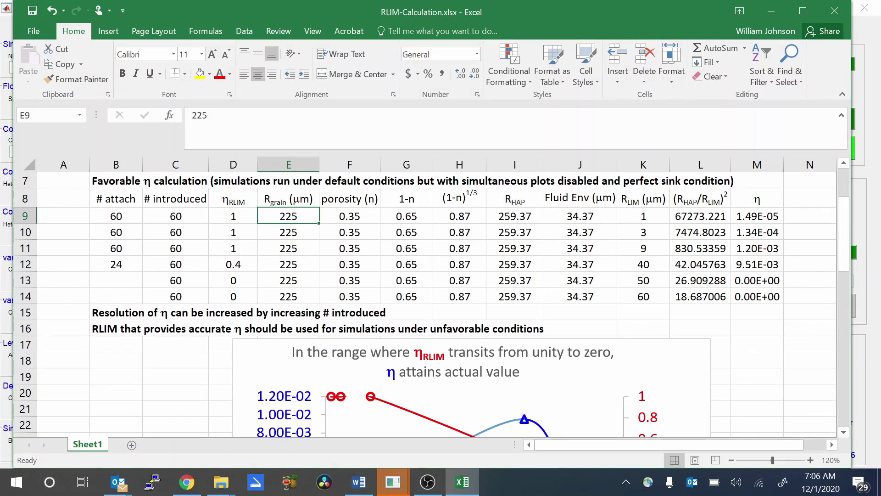
{"action": "type", "text": "255"}
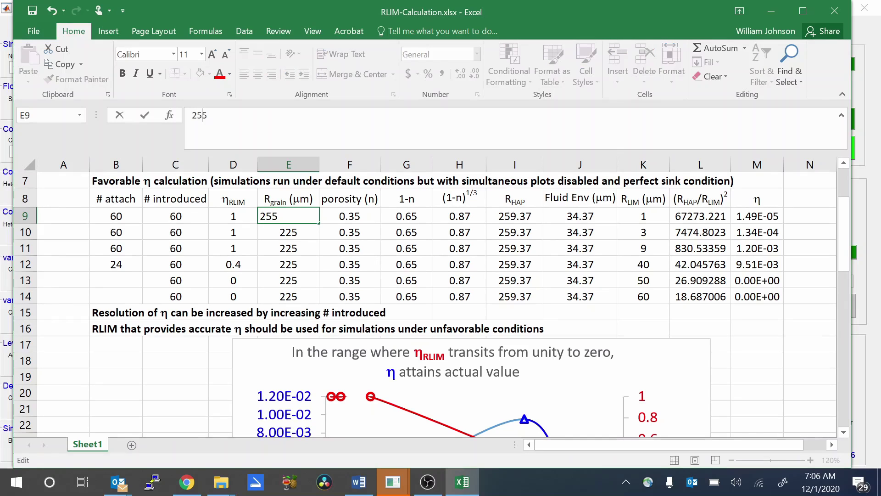
{"action": "key", "text": "Return"}
{"action": "left_click", "coordinate": [303, 214]}
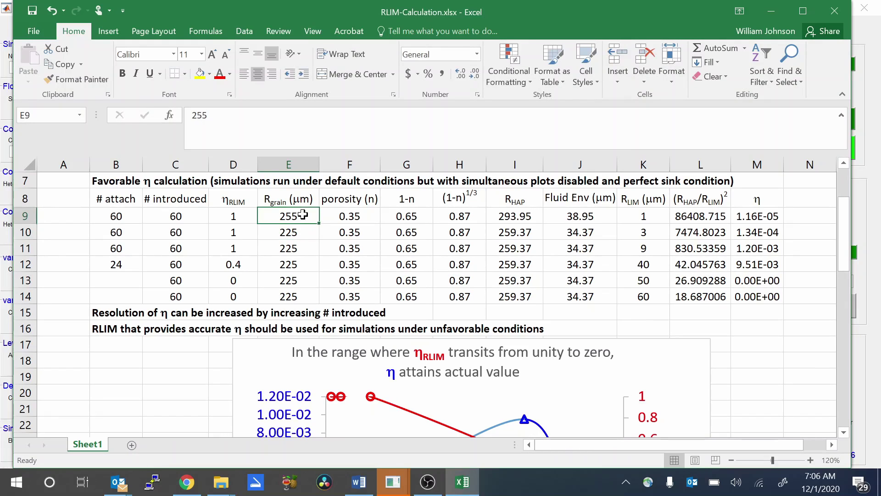
{"action": "left_click_drag", "start_coordinate": [320, 222], "coordinate": [321, 298]}
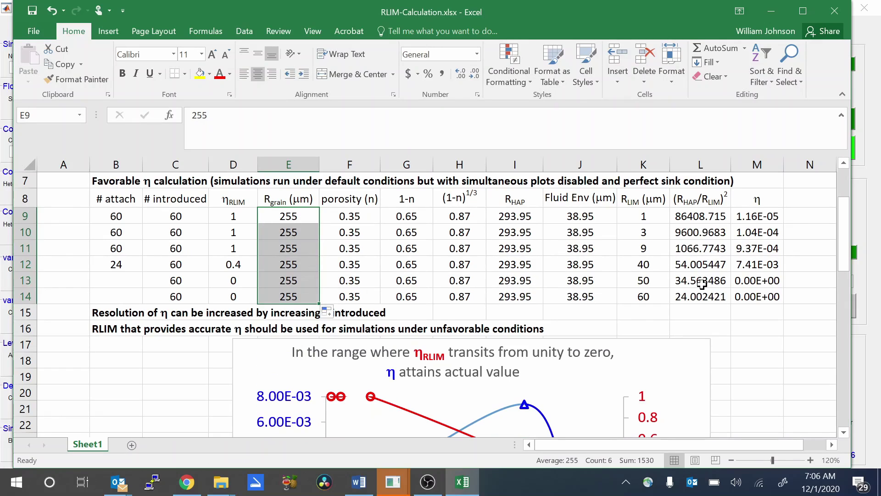
- Review the RLIM, (RHAP/RLIM)² and η cells in row 12 of the table
{"action": "left_click", "coordinate": [760, 262]}
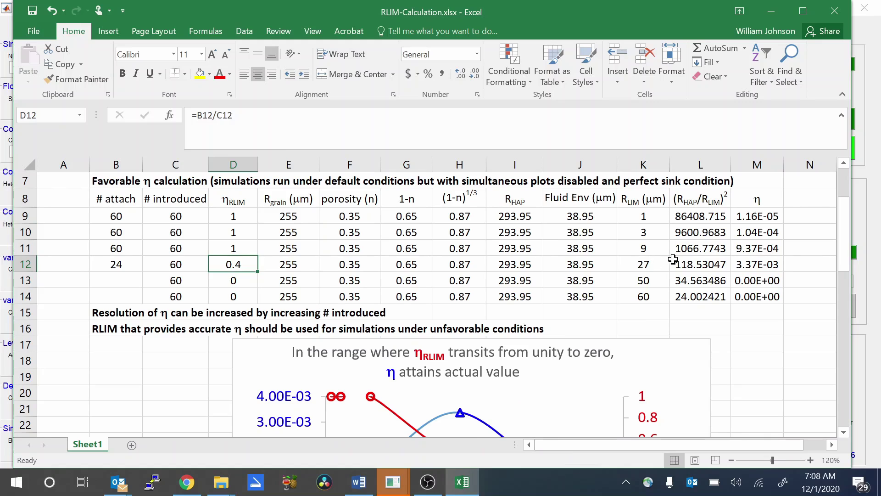
{"action": "left_click", "coordinate": [692, 264]}
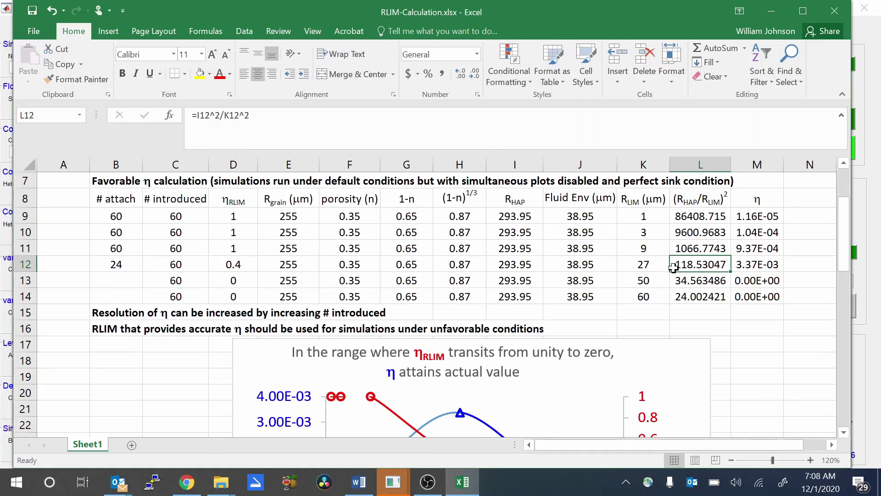
{"action": "left_click", "coordinate": [648, 265]}
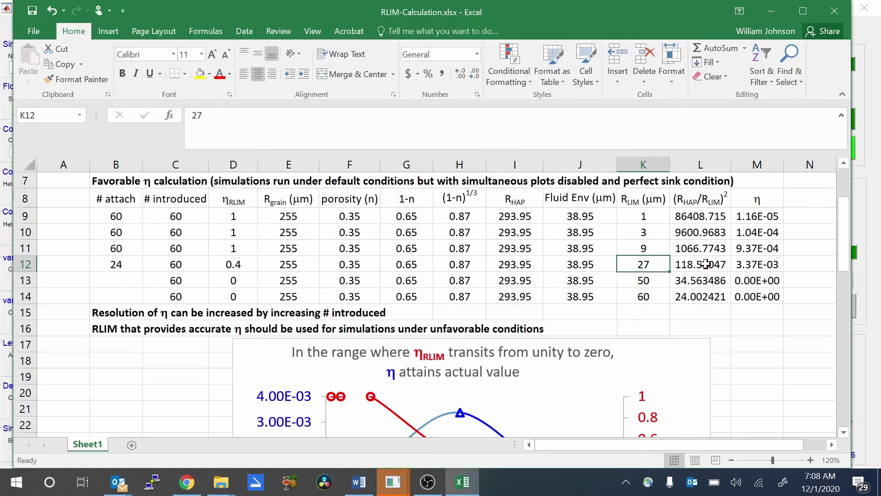
{"action": "left_click", "coordinate": [745, 265]}
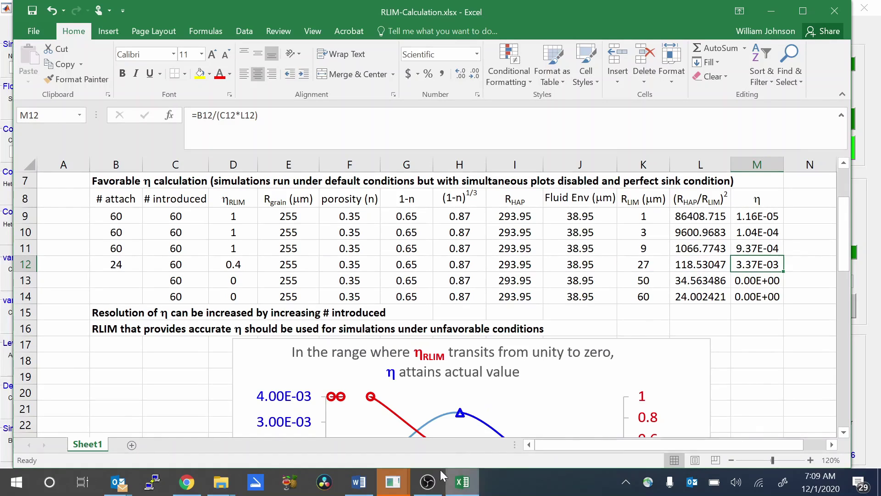
- Run a loading simulation from Happel_GUI with an 8.1e-5 m injection radius and output subfolder Output_Happel_load_RLIM81E-6
{"action": "mouse_move", "coordinate": [405, 471]}
{"action": "left_click", "coordinate": [317, 422]}
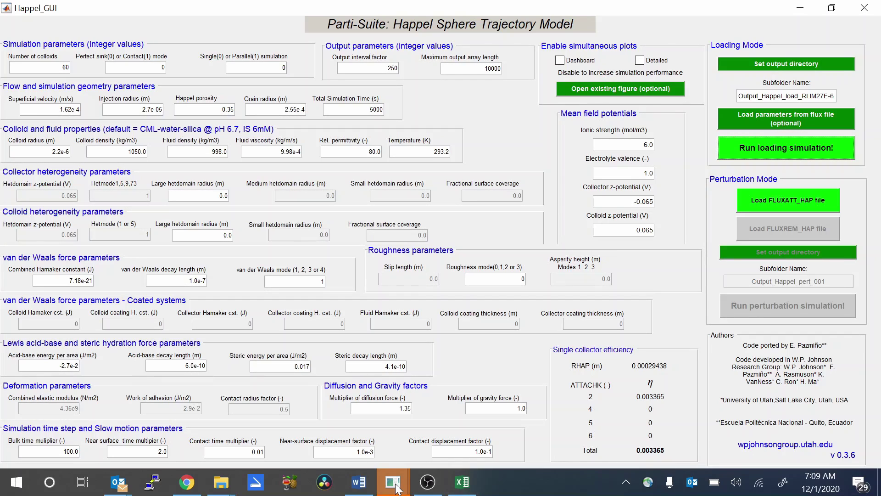
{"action": "left_click", "coordinate": [281, 434]}
{"action": "left_click_drag", "start_coordinate": [142, 109], "coordinate": [151, 109]}
{"action": "type", "text": "8.1"}
{"action": "type", "text": "81"}
{"action": "left_click", "coordinate": [797, 147]}
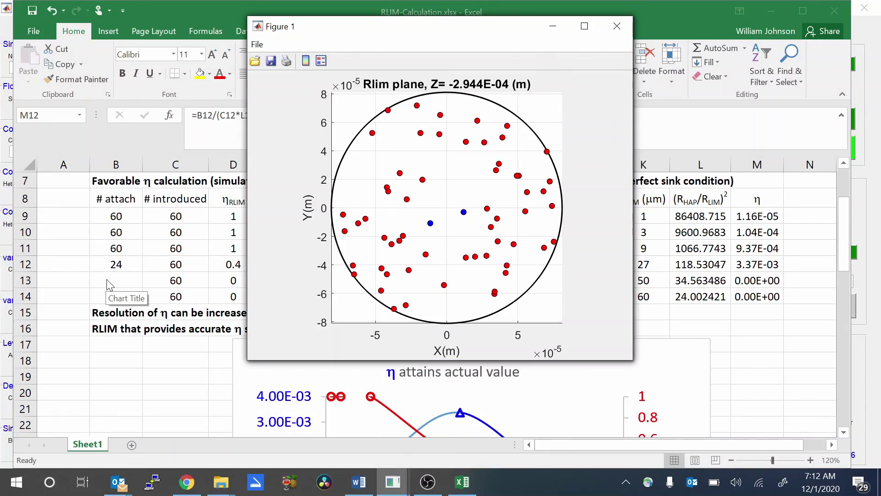
- Record 2 attached colloids in B13 and set its RLIM in K13 to 81 µm
{"action": "left_click", "coordinate": [107, 280]}
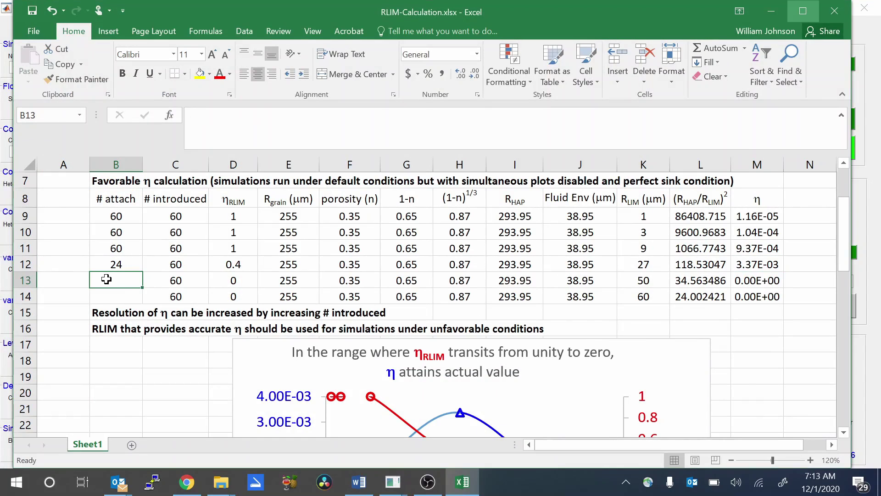
{"action": "type", "text": "2"}
{"action": "key", "text": "Tab"}
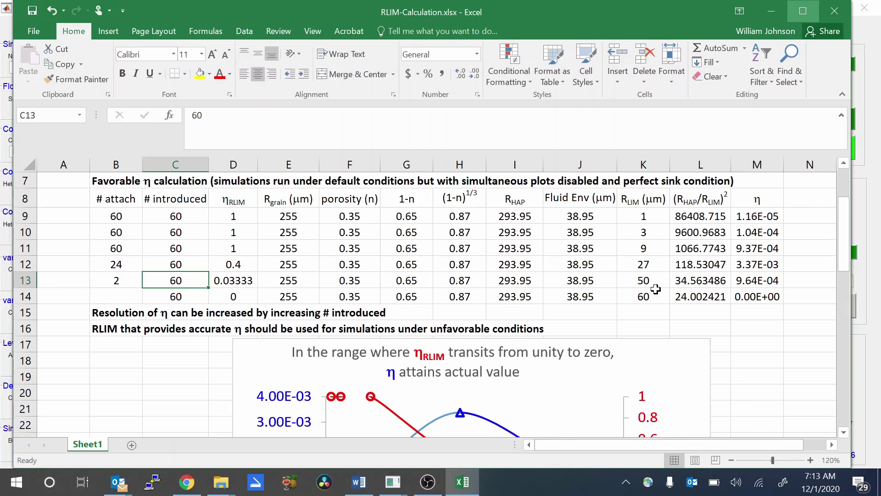
{"action": "left_click", "coordinate": [651, 286]}
{"action": "type", "text": "81"}
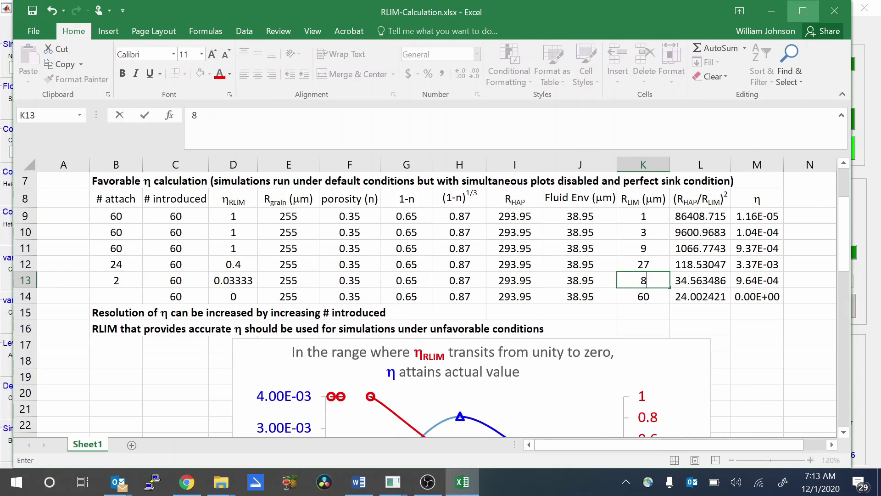
{"action": "left_click", "coordinate": [692, 283]}
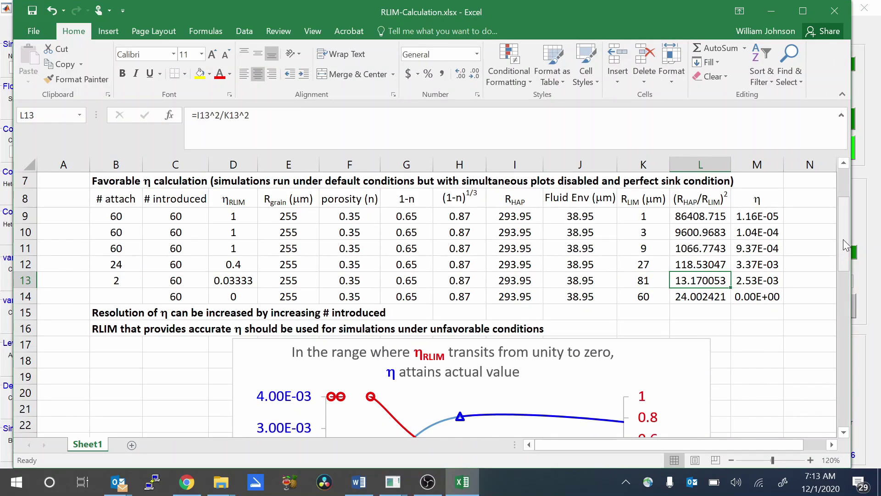
- Move the Eta and EtaRLIM legend lower within the chart, away from the curves
{"action": "left_click_drag", "start_coordinate": [844, 238], "coordinate": [847, 284]}
{"action": "left_click", "coordinate": [423, 316]}
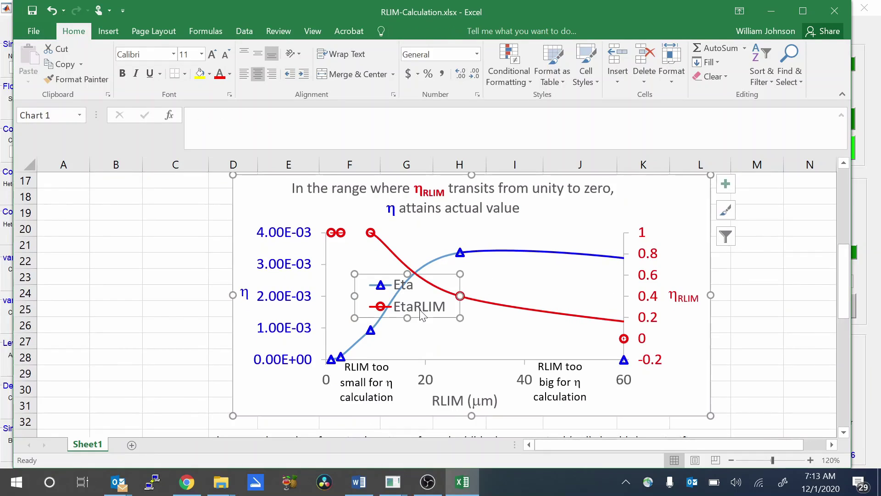
{"action": "left_click_drag", "start_coordinate": [424, 316], "coordinate": [466, 353]}
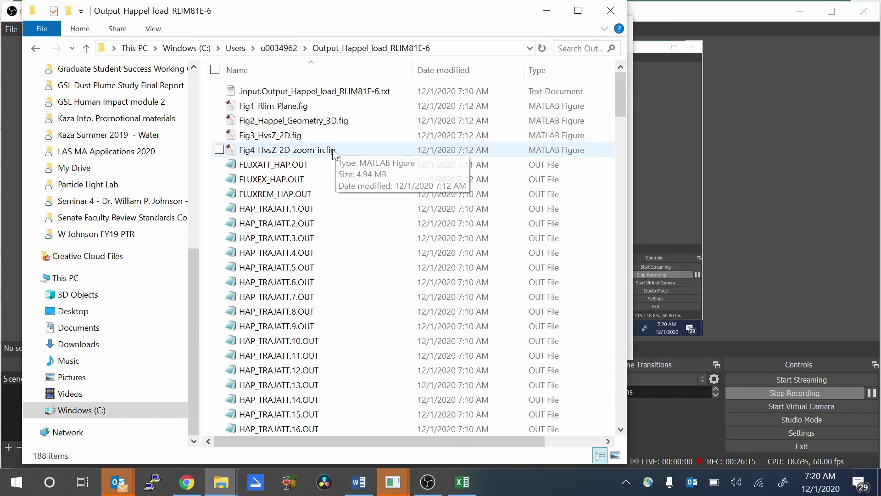
- Open Fig2_Happel_Geometry_3D.fig from the Output_Happel_load_RLIM81E-6 folder in File Explorer
{"action": "double_click", "coordinate": [319, 121]}
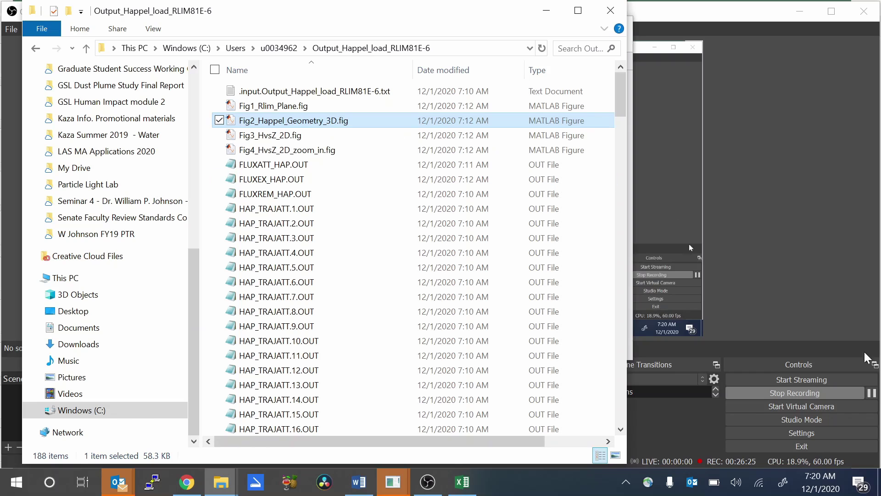
{"action": "left_click", "coordinate": [872, 394]}
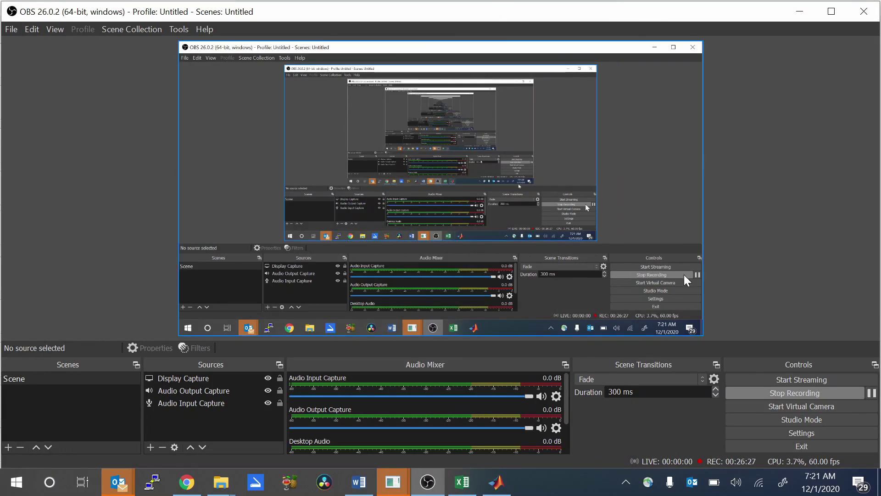
{"action": "left_click", "coordinate": [799, 11]}
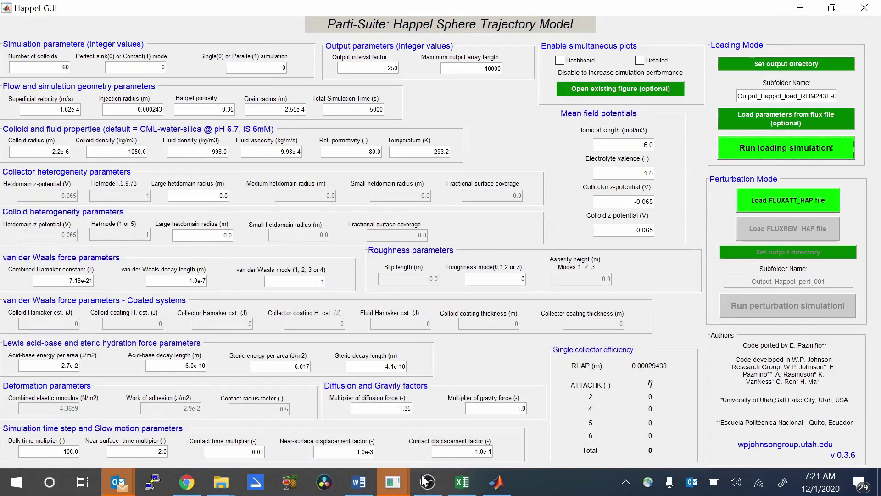
- Switch to Happel_GUI and, in its existing-figure dialog, browse from System32 to the user's profile folder under C:\Users
{"action": "mouse_move", "coordinate": [498, 490]}
{"action": "mouse_move", "coordinate": [393, 482]}
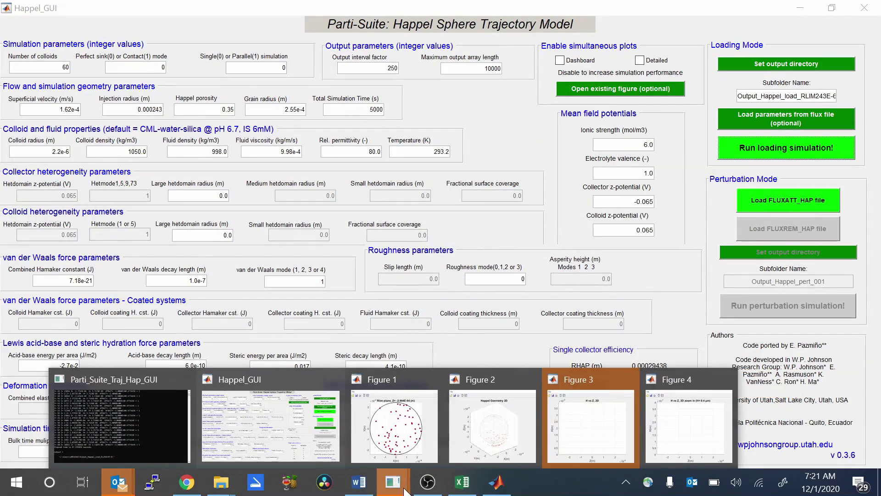
{"action": "left_click", "coordinate": [293, 384]}
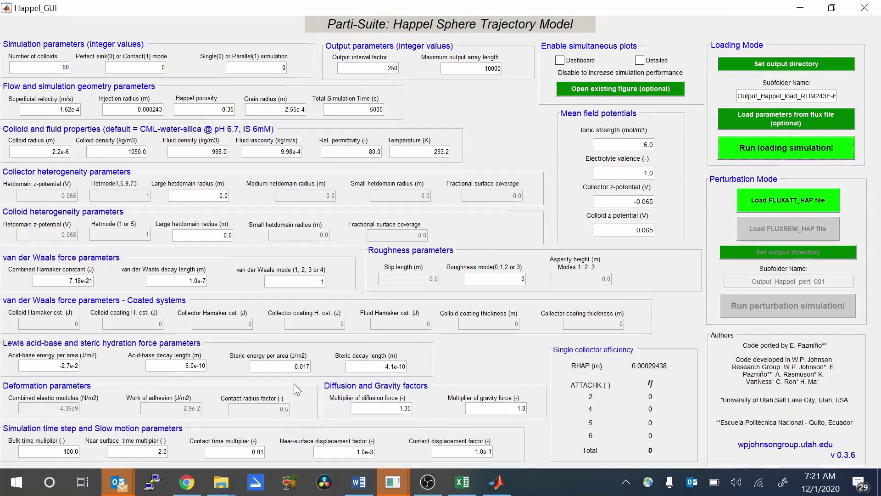
{"action": "left_click", "coordinate": [611, 86]}
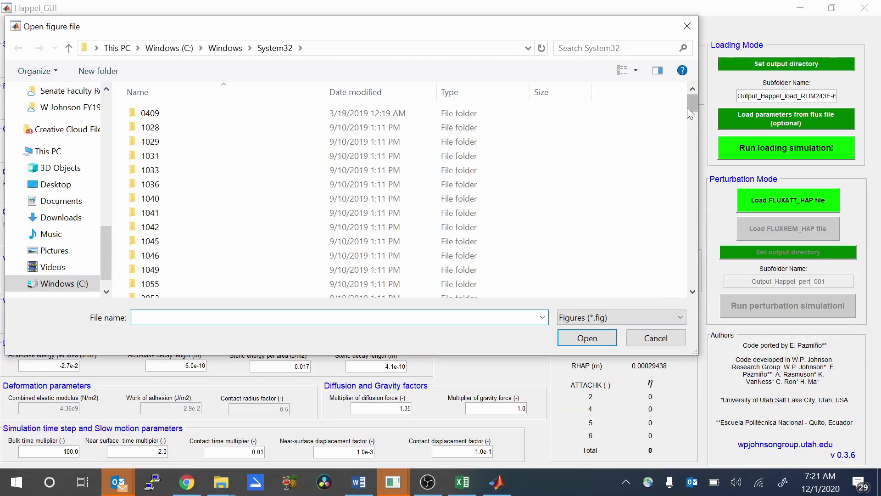
{"action": "left_click_drag", "start_coordinate": [691, 106], "coordinate": [691, 108]}
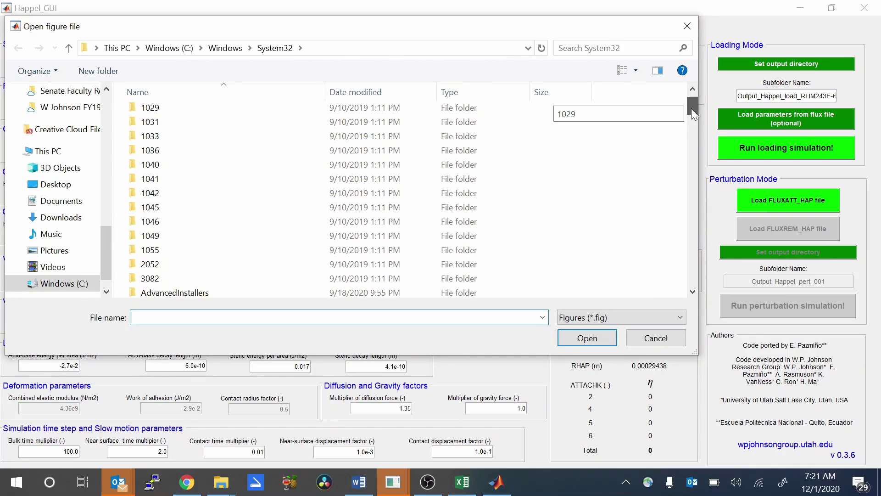
{"action": "left_click", "coordinate": [175, 51]}
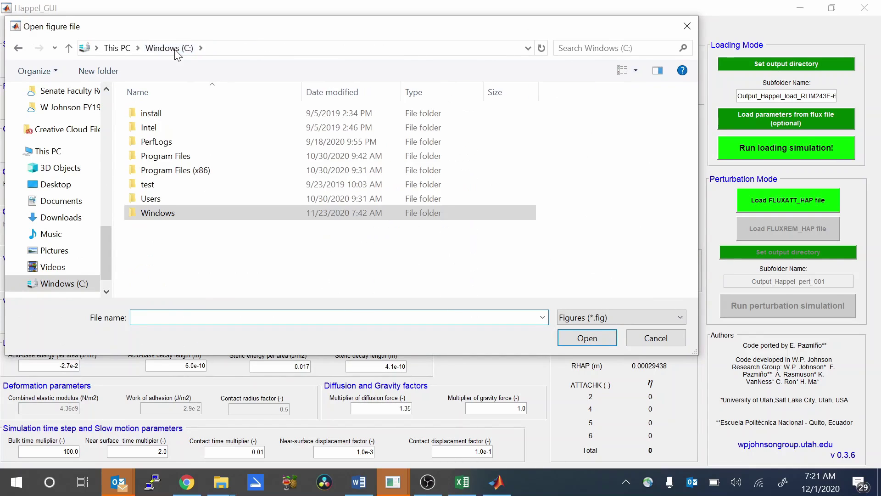
{"action": "double_click", "coordinate": [170, 200]}
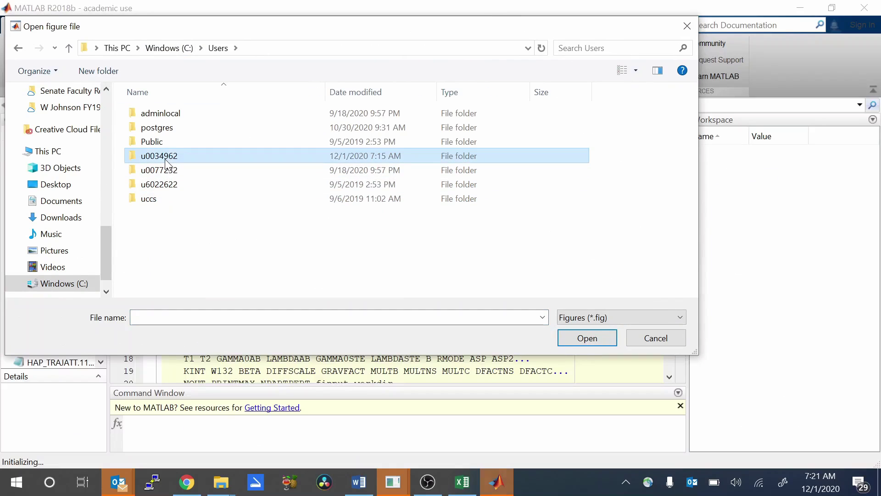
{"action": "double_click", "coordinate": [166, 157]}
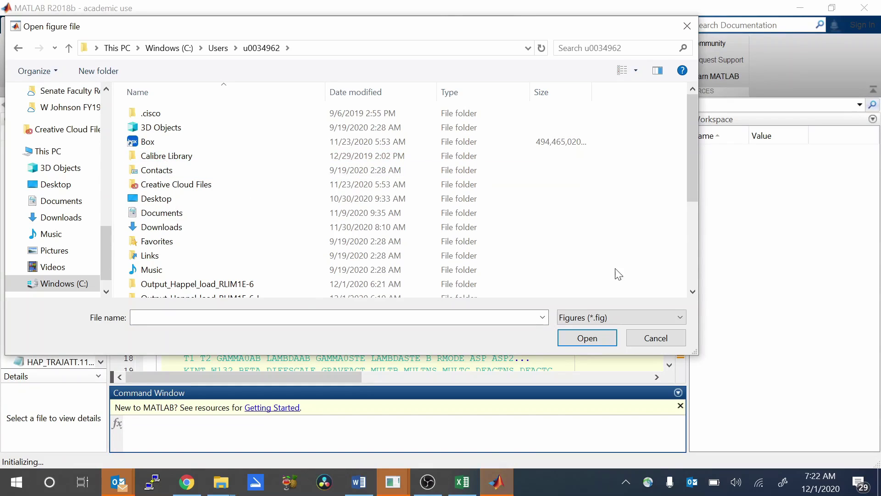
- Load Fig2_Happel_Geometry_3D.fig from the Output_Happel_load_RLIM81E-6 folder and maximize the figure window to examine the attached and exited colloids
{"action": "left_click_drag", "start_coordinate": [695, 180], "coordinate": [697, 236]}
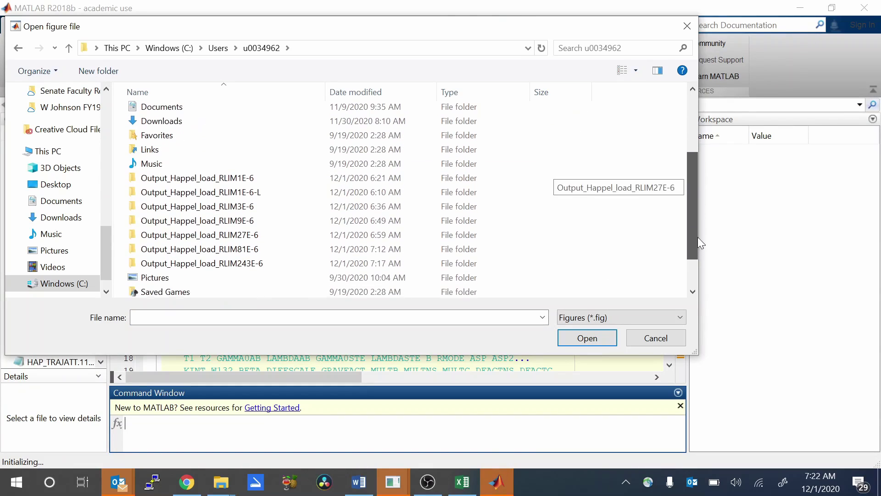
{"action": "double_click", "coordinate": [252, 248]}
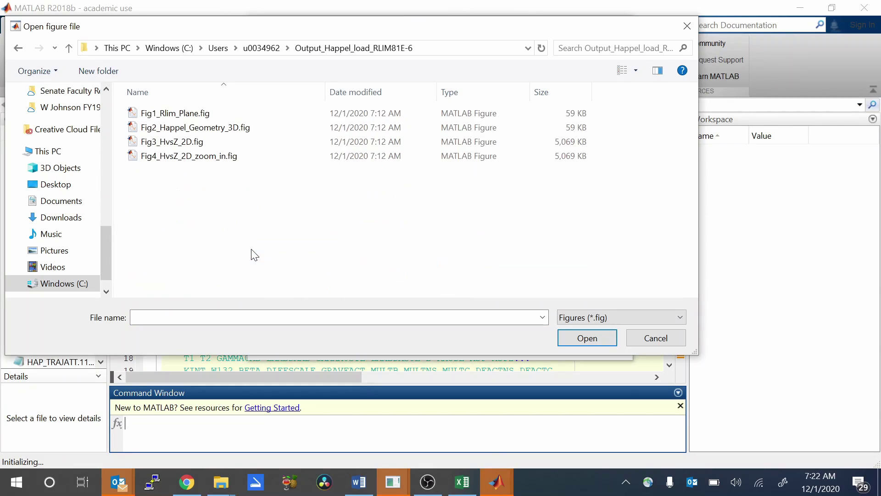
{"action": "left_click", "coordinate": [193, 128]}
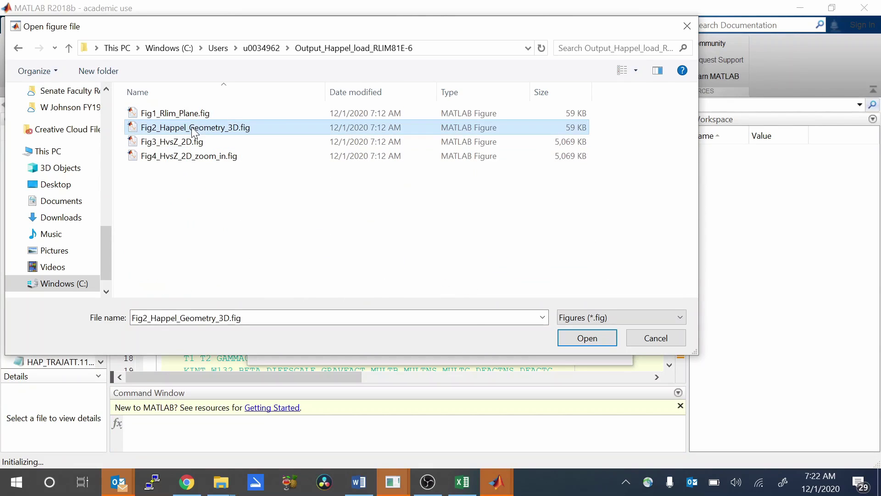
{"action": "left_click", "coordinate": [580, 341]}
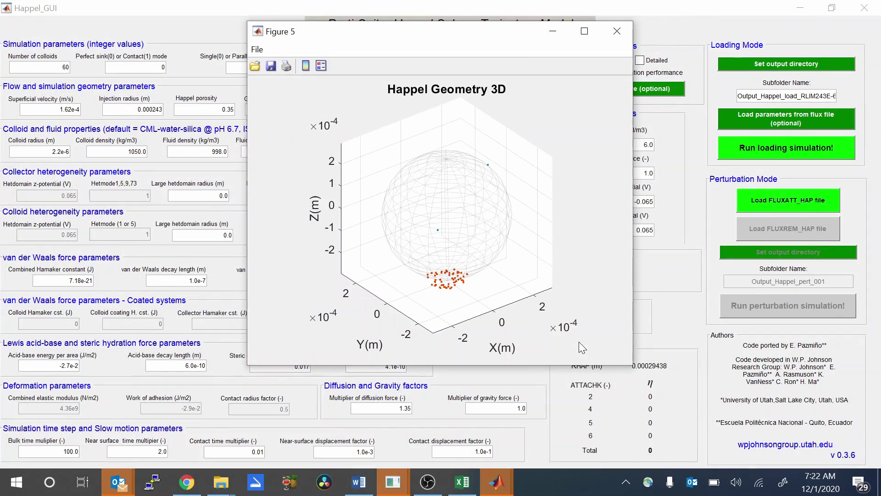
{"action": "left_click", "coordinate": [584, 30]}
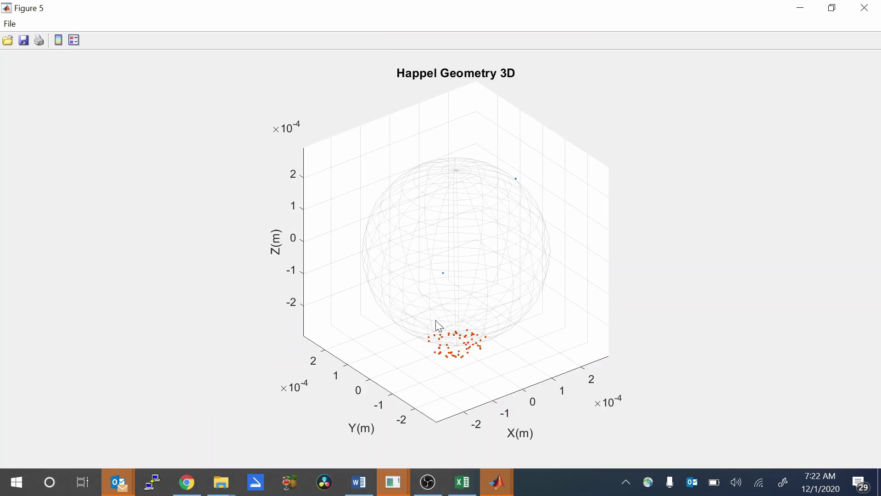
{"action": "mouse_move", "coordinate": [424, 360]}
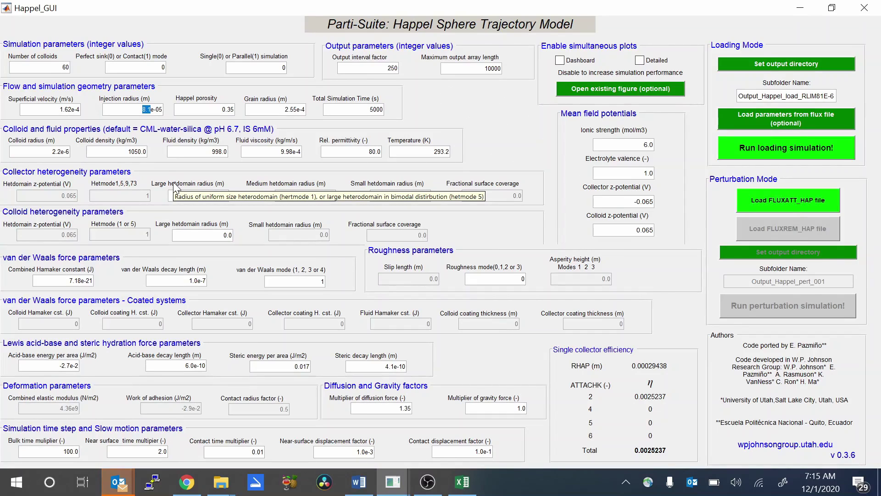
- Run a loading simulation with a 24.3e-5 m injection radius and output subfolder Output_Happel_load_RLIM243E-6, and dismiss the completion dialog
{"action": "type", "text": "24.3"}
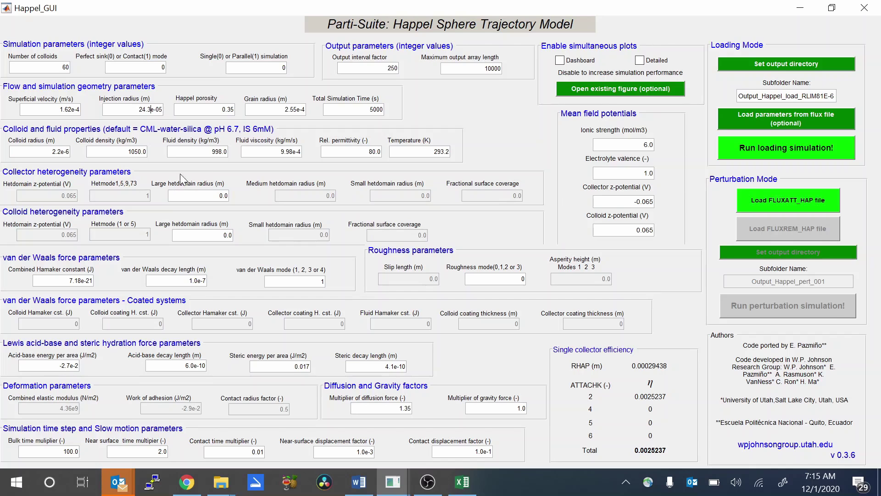
{"action": "left_click", "coordinate": [151, 109]}
{"action": "left_click", "coordinate": [802, 96]}
{"action": "type", "text": "243"}
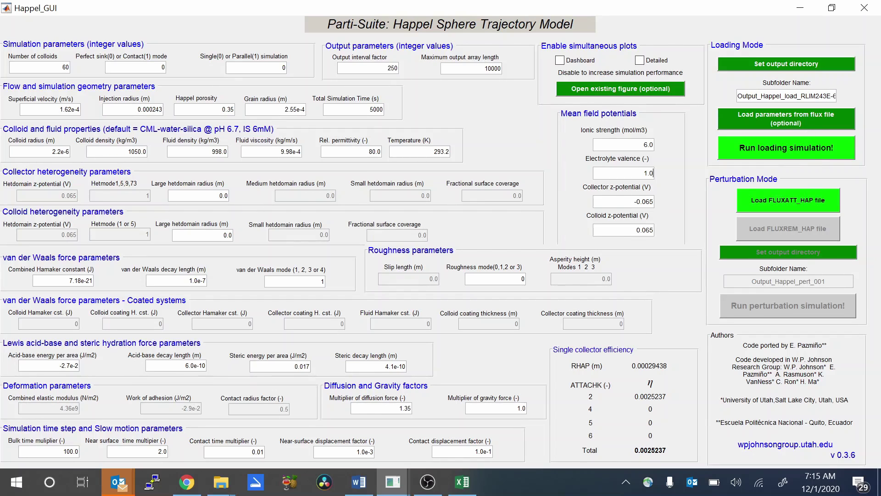
{"action": "left_click", "coordinate": [760, 145]}
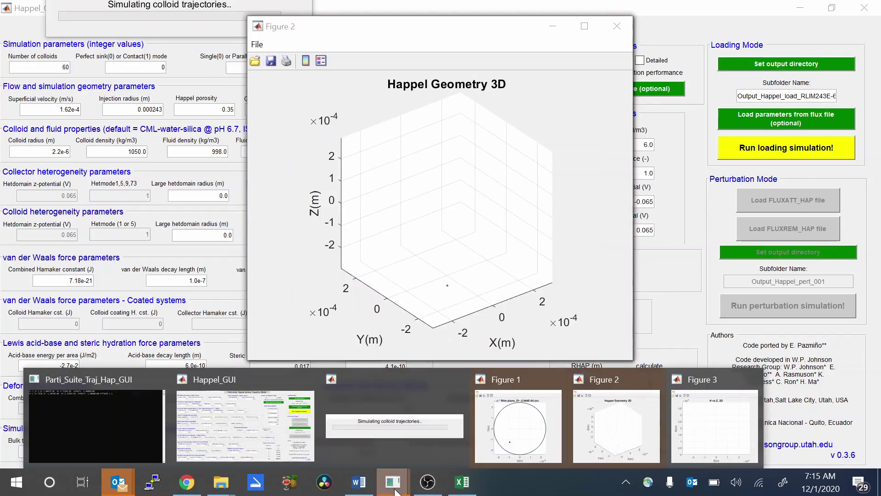
{"action": "mouse_move", "coordinate": [357, 458]}
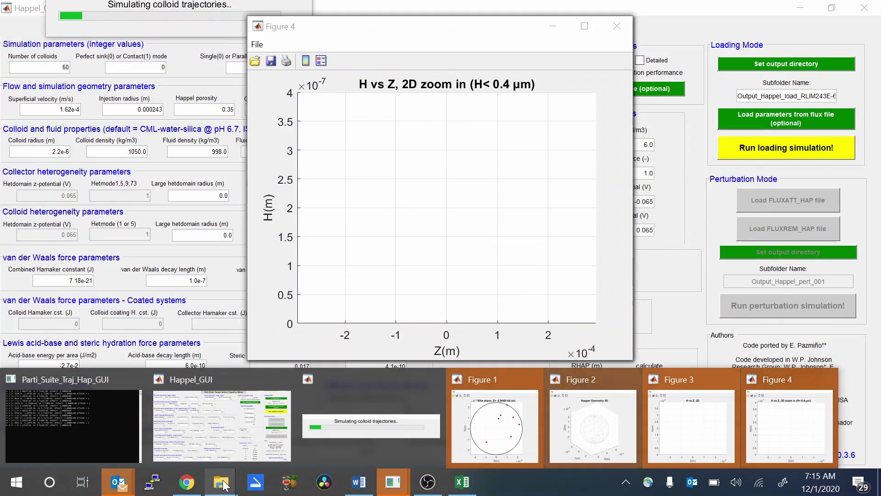
{"action": "mouse_move", "coordinate": [511, 374]}
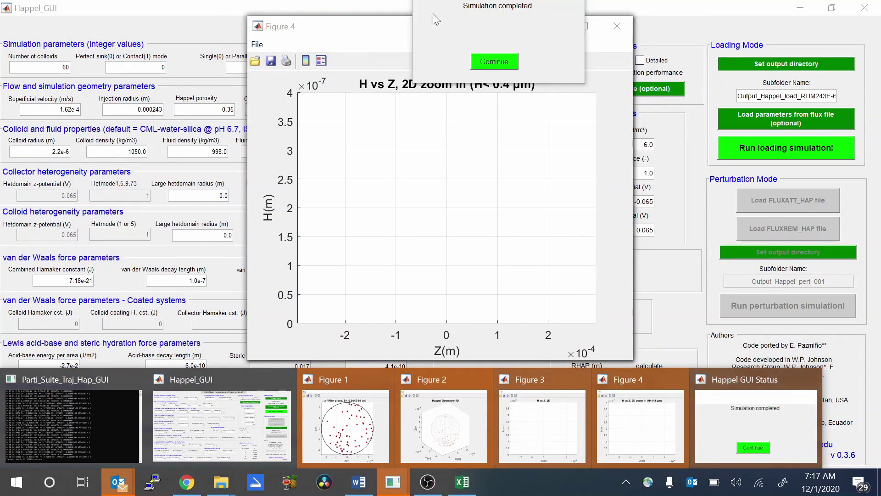
{"action": "left_click", "coordinate": [494, 62]}
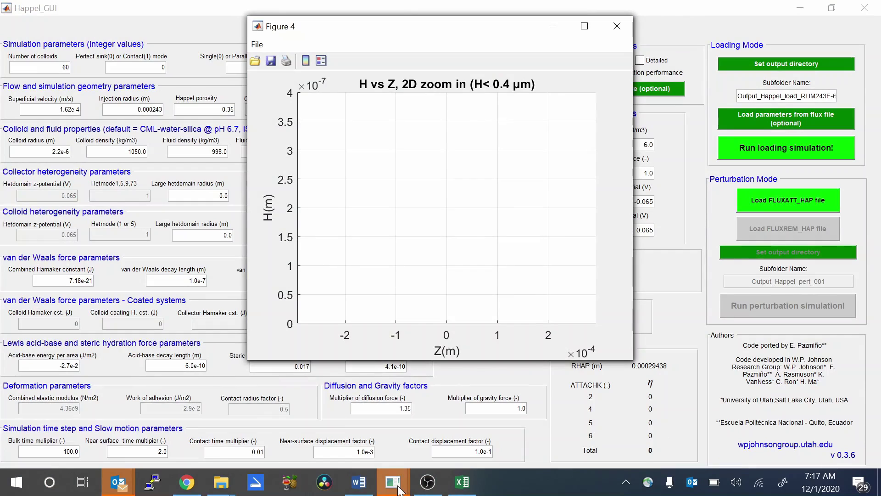
- Examine the colloid positions around the collector sphere in Figure 2, Happel Geometry 3D
{"action": "mouse_move", "coordinate": [397, 487]}
{"action": "left_click", "coordinate": [408, 442]}
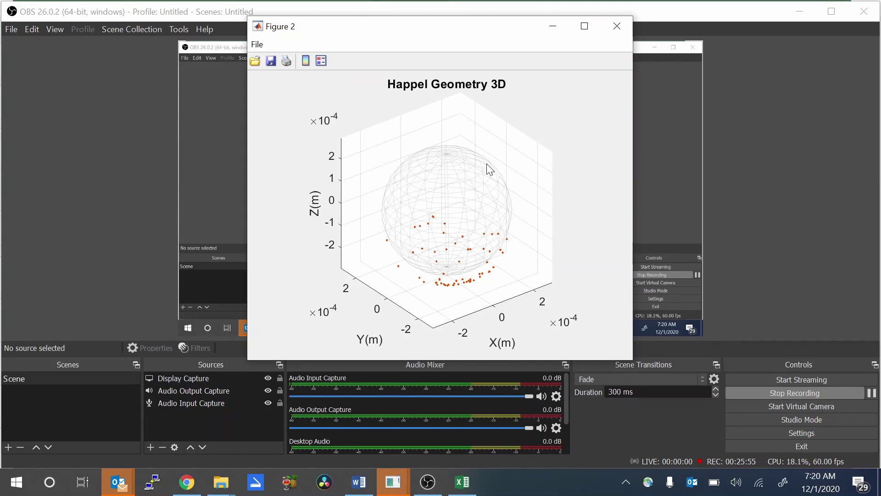
{"action": "mouse_move", "coordinate": [486, 170]}
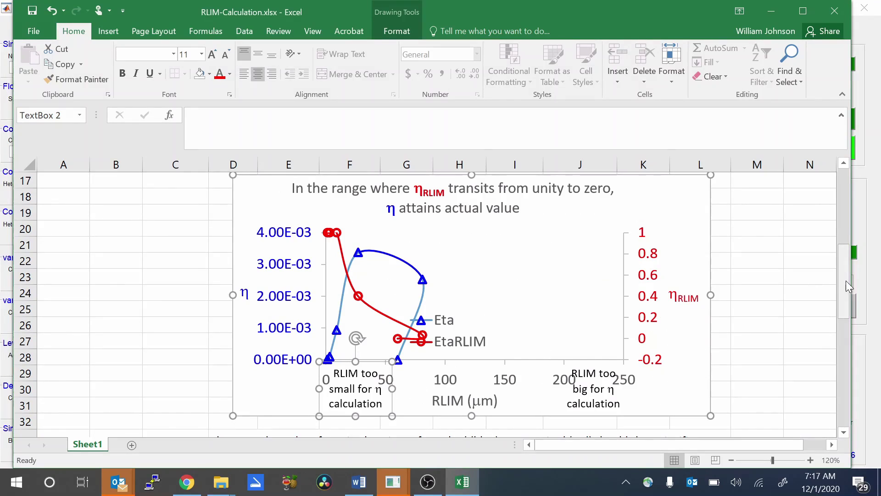
{"action": "left_click_drag", "start_coordinate": [846, 280], "coordinate": [842, 241]}
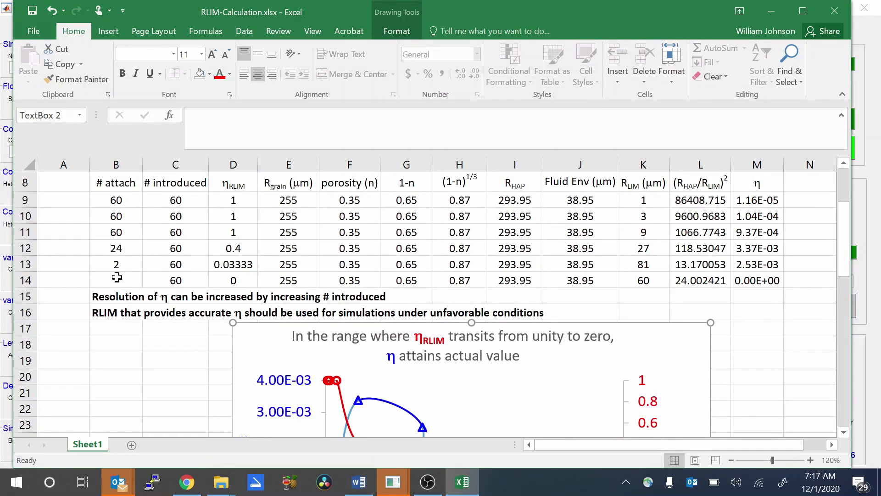
{"action": "left_click", "coordinate": [118, 265]}
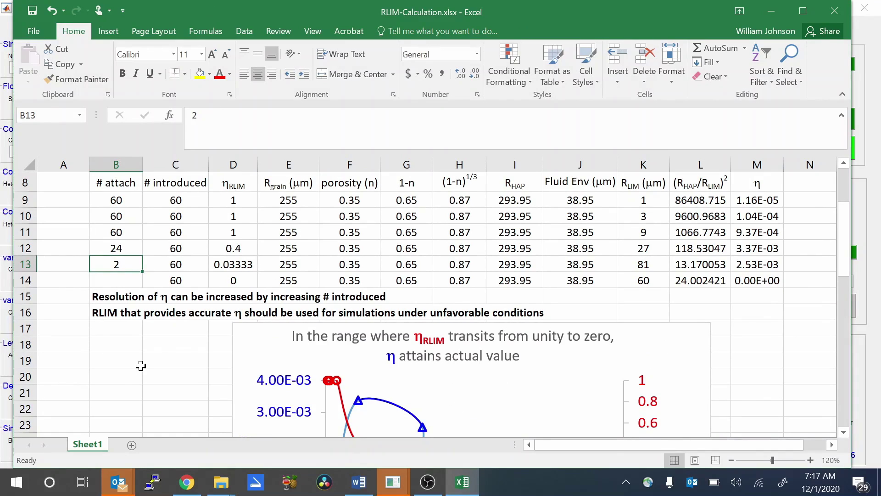
{"action": "type", "text": "0"}
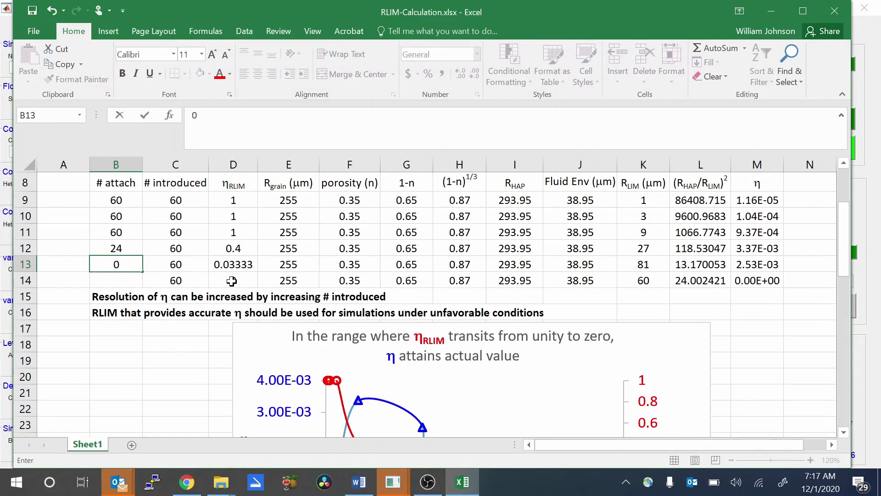
{"action": "key", "text": "ctrl+z"}
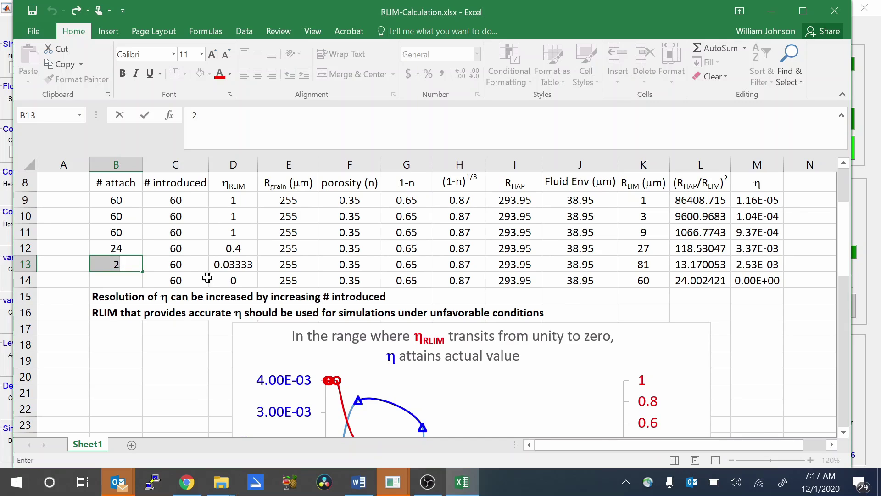
- Record 0 attached colloids in B14, set its RLIM in K14 to 243 µm, and check the η formula in M14
{"action": "left_click", "coordinate": [130, 282]}
{"action": "type", "text": "0"}
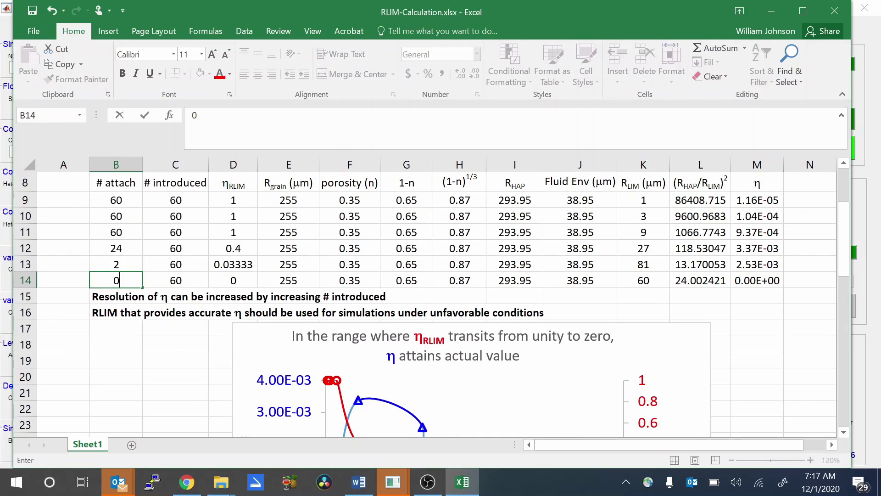
{"action": "left_click", "coordinate": [226, 281]}
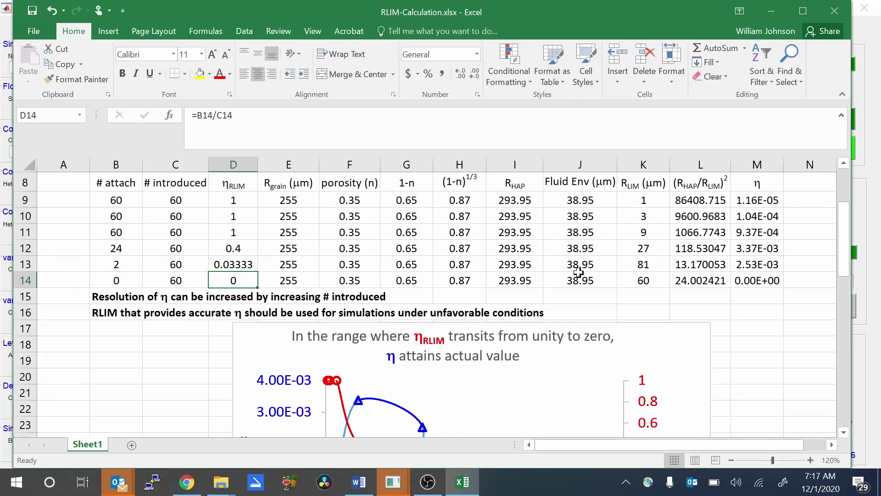
{"action": "left_click", "coordinate": [642, 282]}
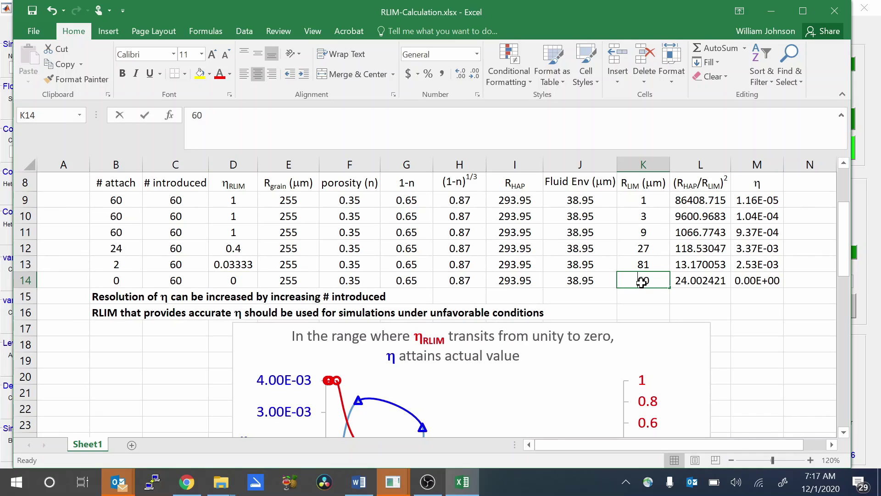
{"action": "type", "text": "243"}
{"action": "key", "text": "Return"}
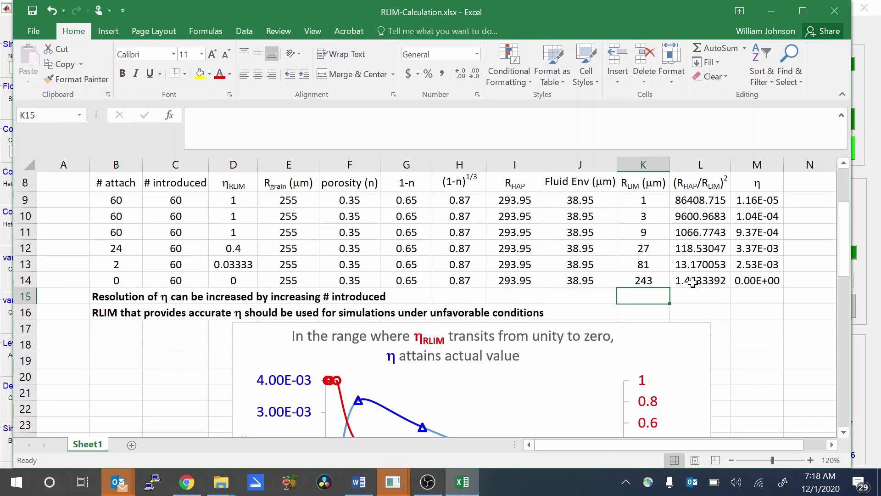
{"action": "left_click", "coordinate": [748, 280]}
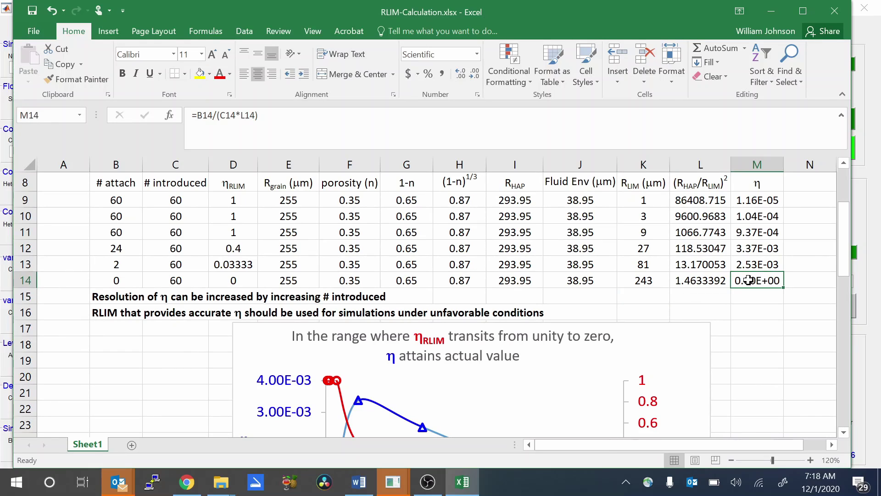
- Move the Eta and EtaRLIM legend to the upper right of the plot area, clear of both curves
{"action": "left_click_drag", "start_coordinate": [841, 235], "coordinate": [844, 284]}
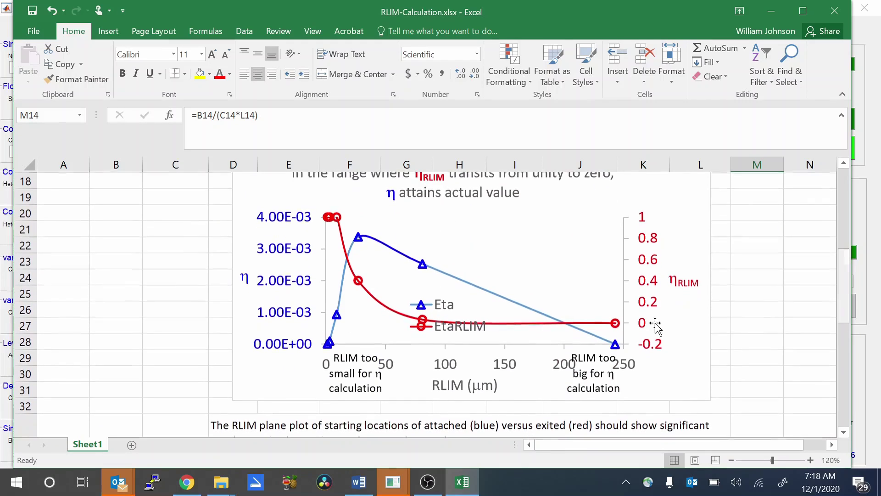
{"action": "left_click", "coordinate": [437, 300]}
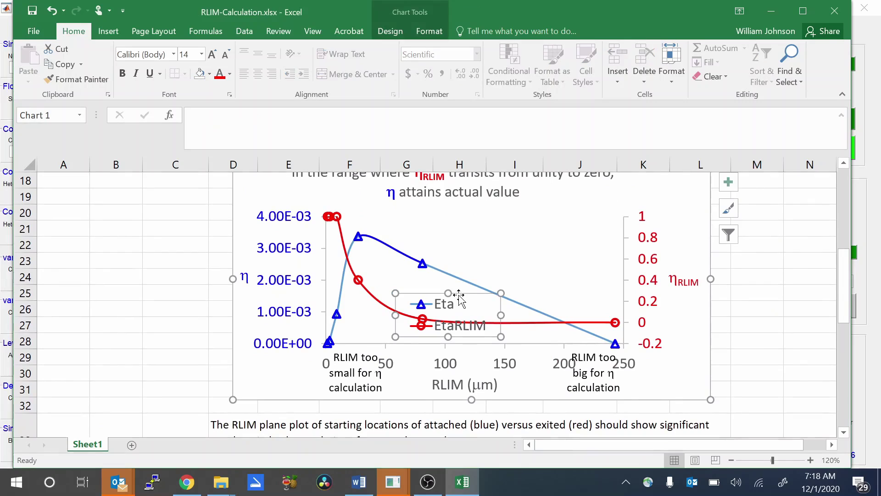
{"action": "left_click_drag", "start_coordinate": [461, 296], "coordinate": [528, 221]}
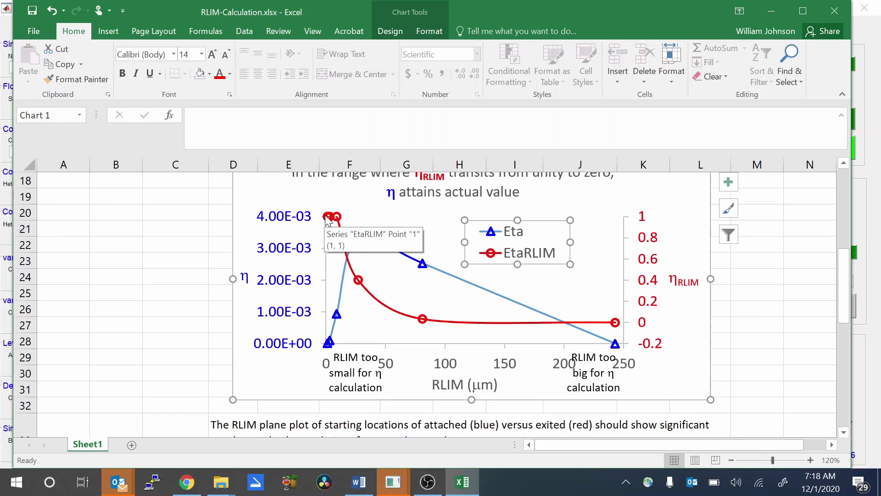
- Format the chart so the entire Eta line is blue and the ηRLIM axis starts at 0, and close the formatting pane
{"action": "double_click", "coordinate": [370, 250]}
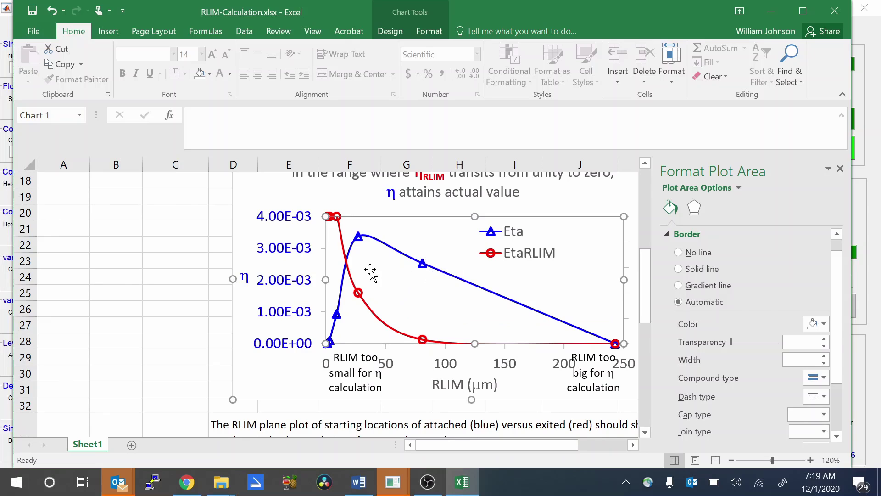
{"action": "mouse_move", "coordinate": [360, 237]}
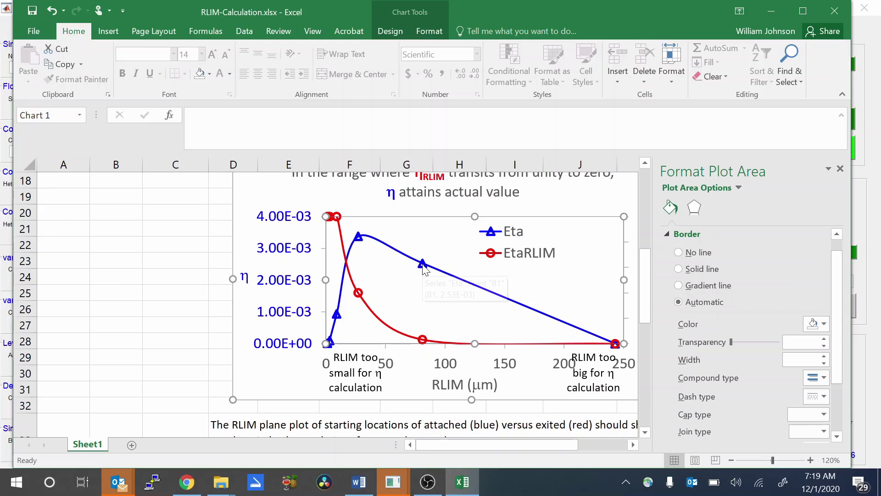
{"action": "mouse_move", "coordinate": [424, 269]}
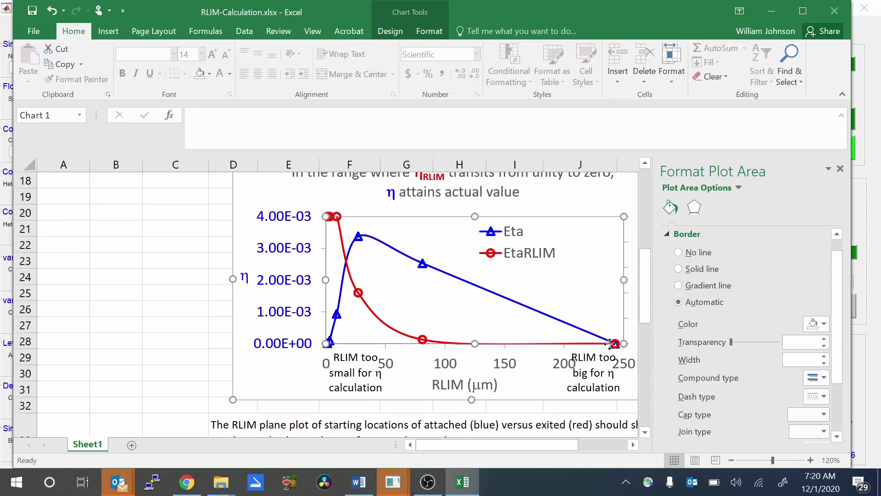
{"action": "left_click", "coordinate": [844, 169]}
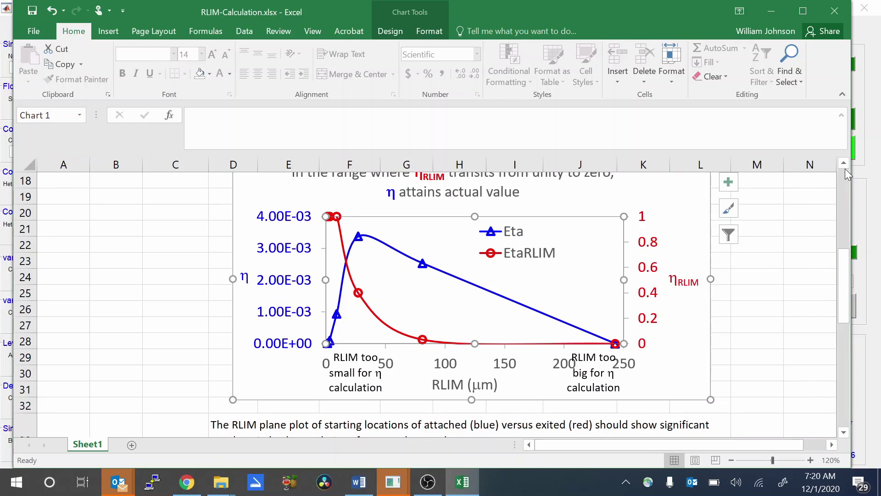